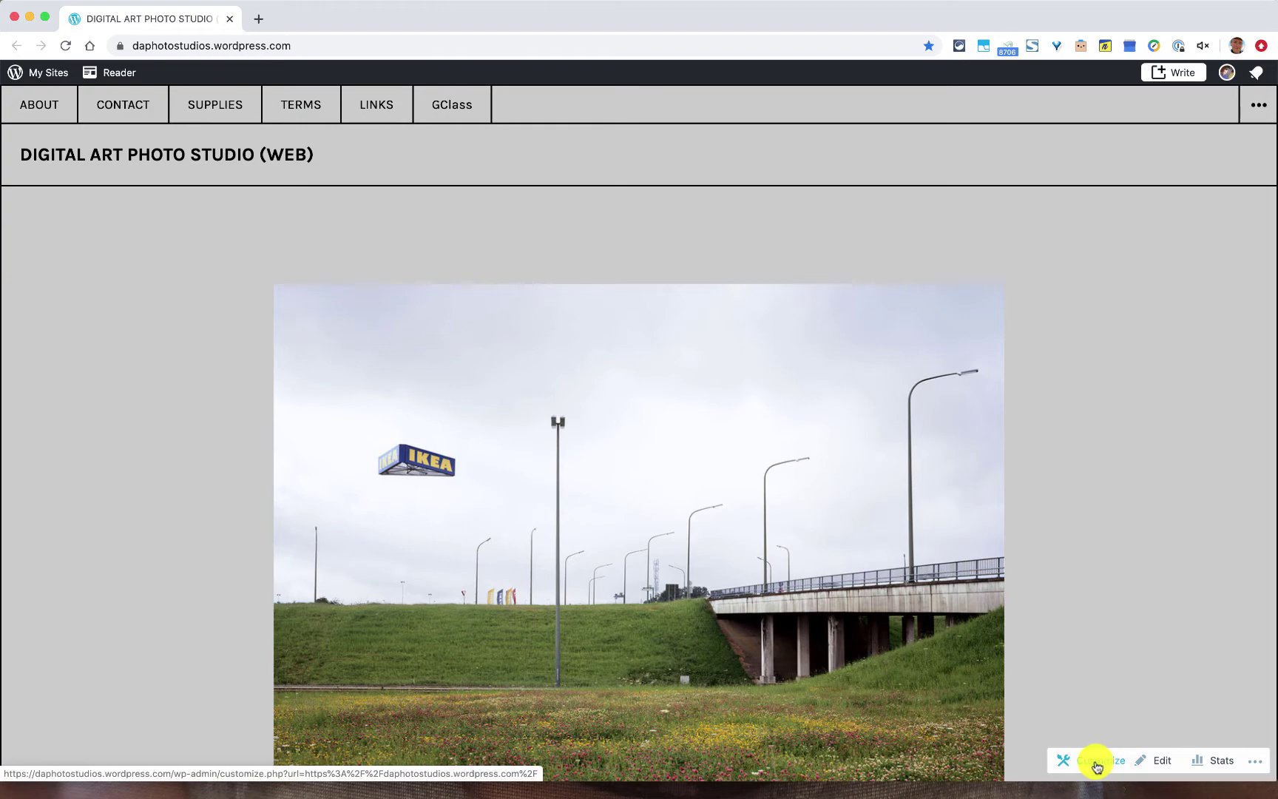
left_click(1255, 761)
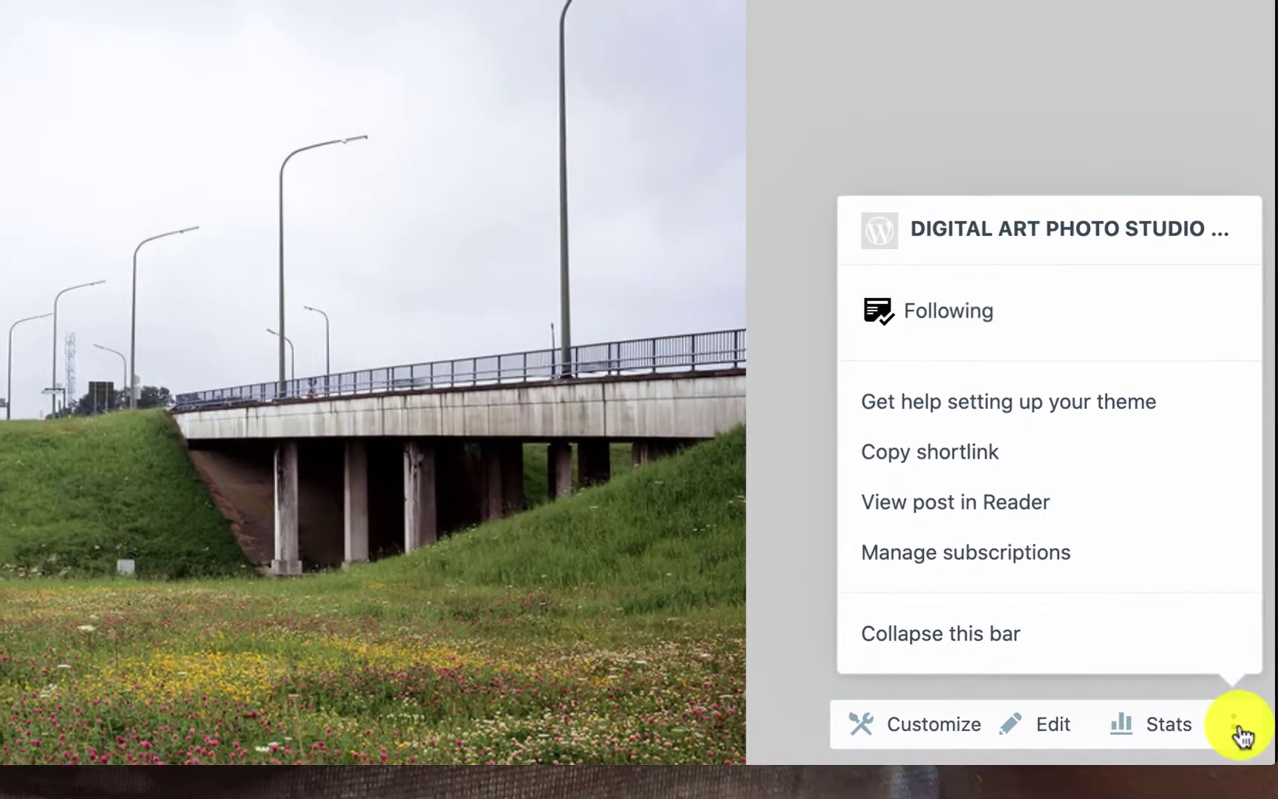
left_click(1255, 762)
left_click(1246, 742)
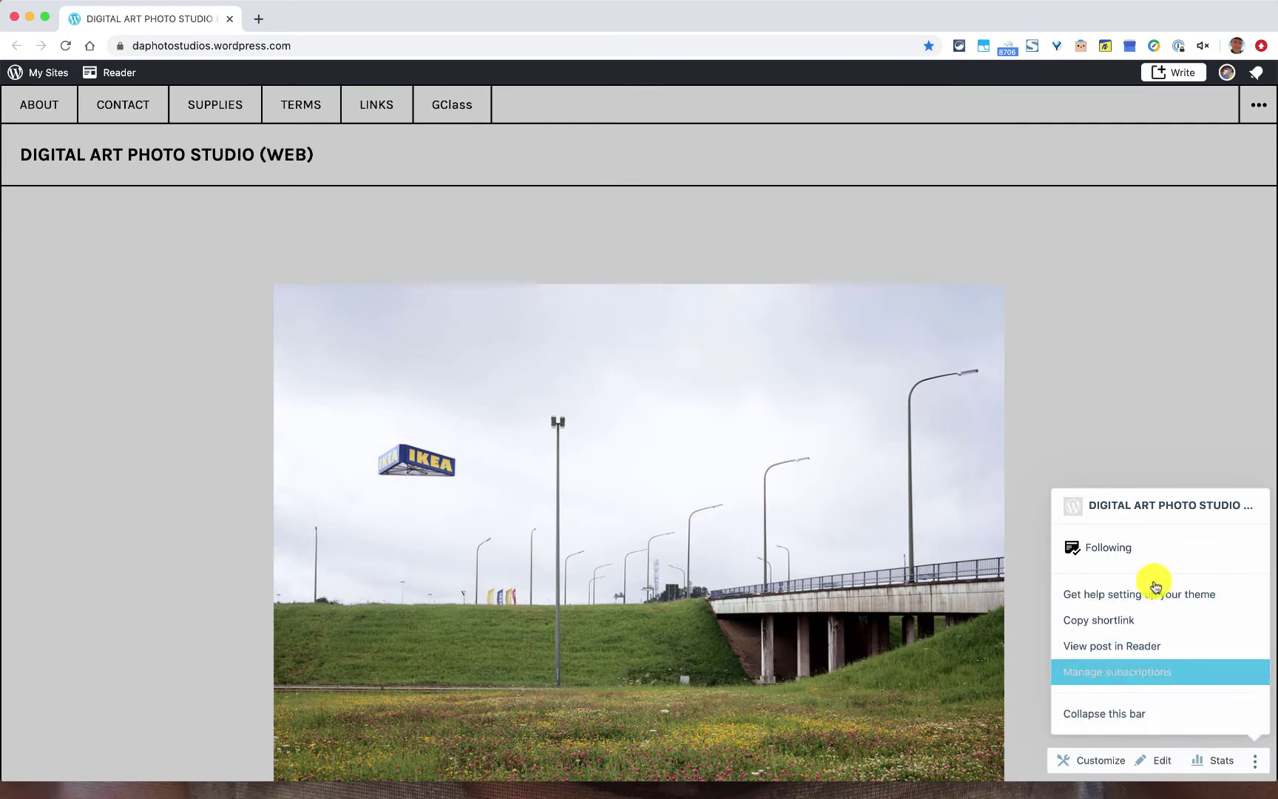
left_click(1122, 400)
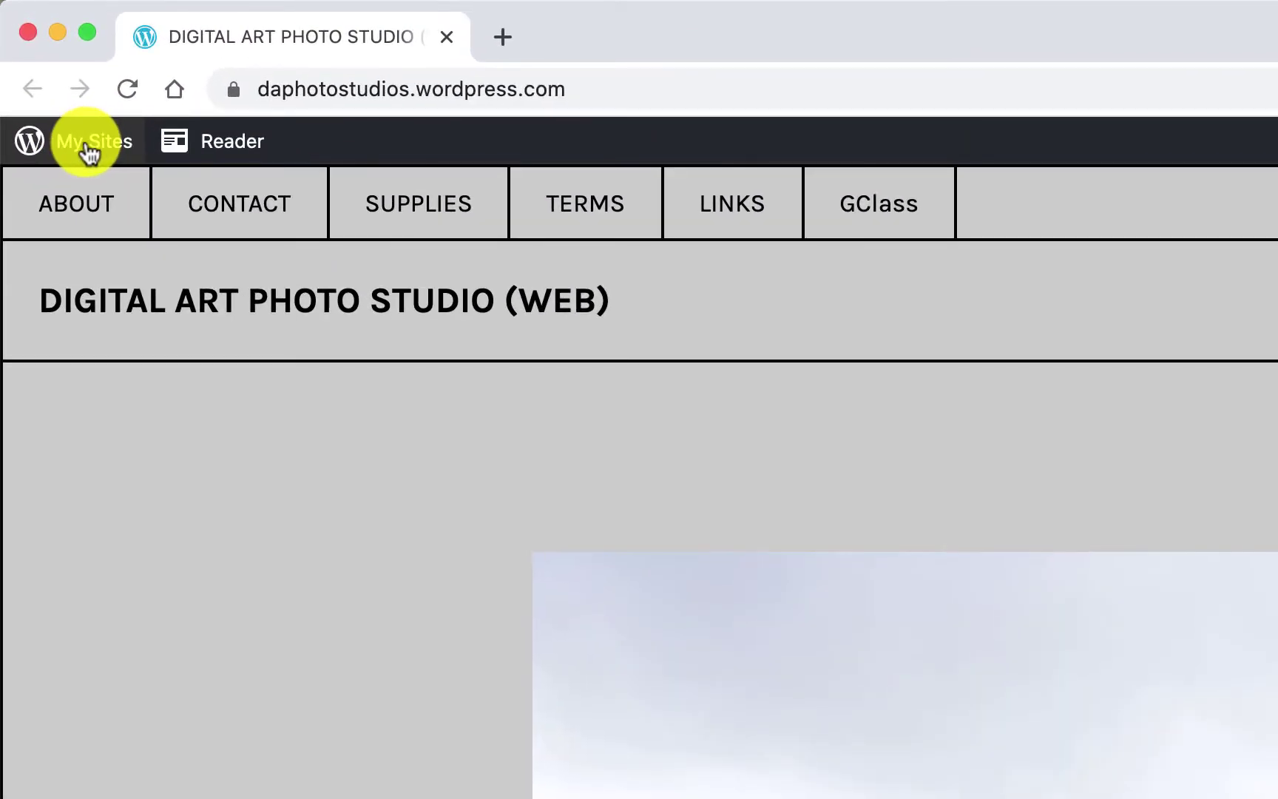
- Open the My Sites dashboard for the site and collapse its Site and Design sections
left_click(87, 137)
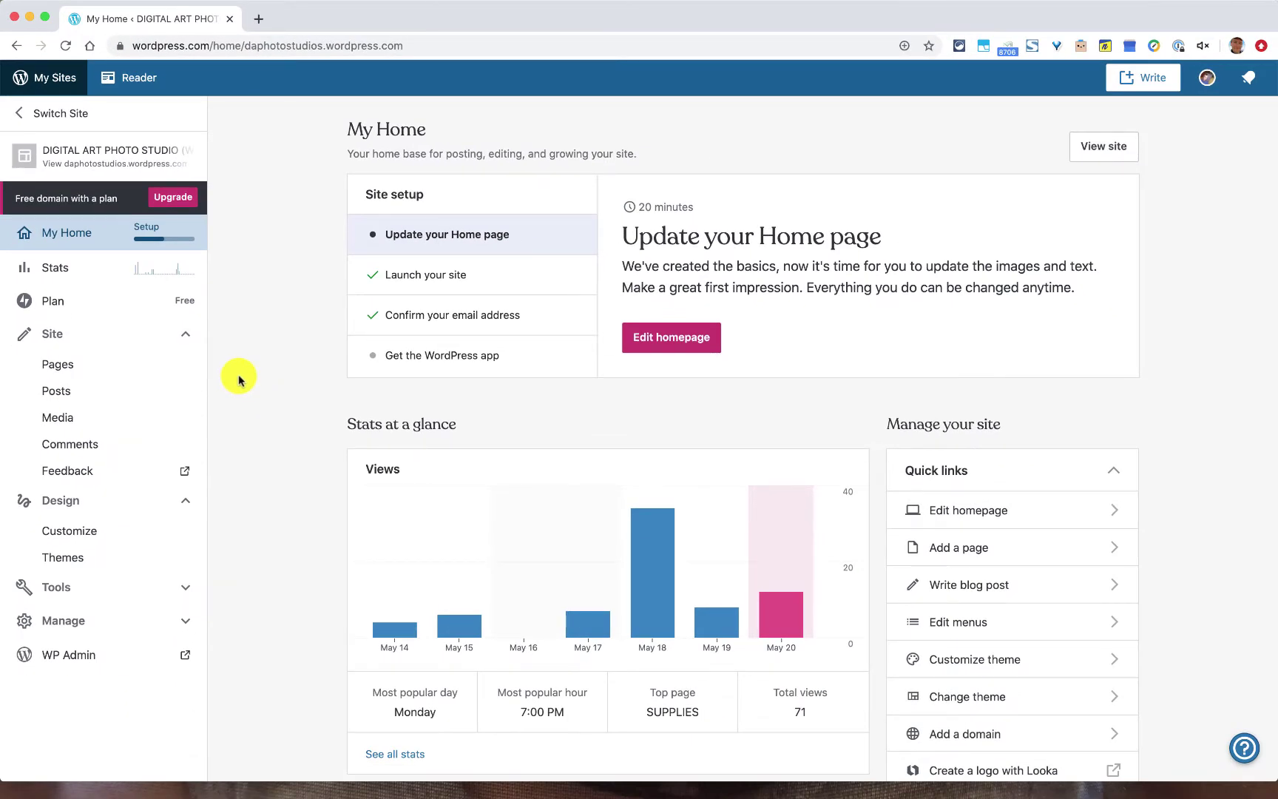
left_click(189, 333)
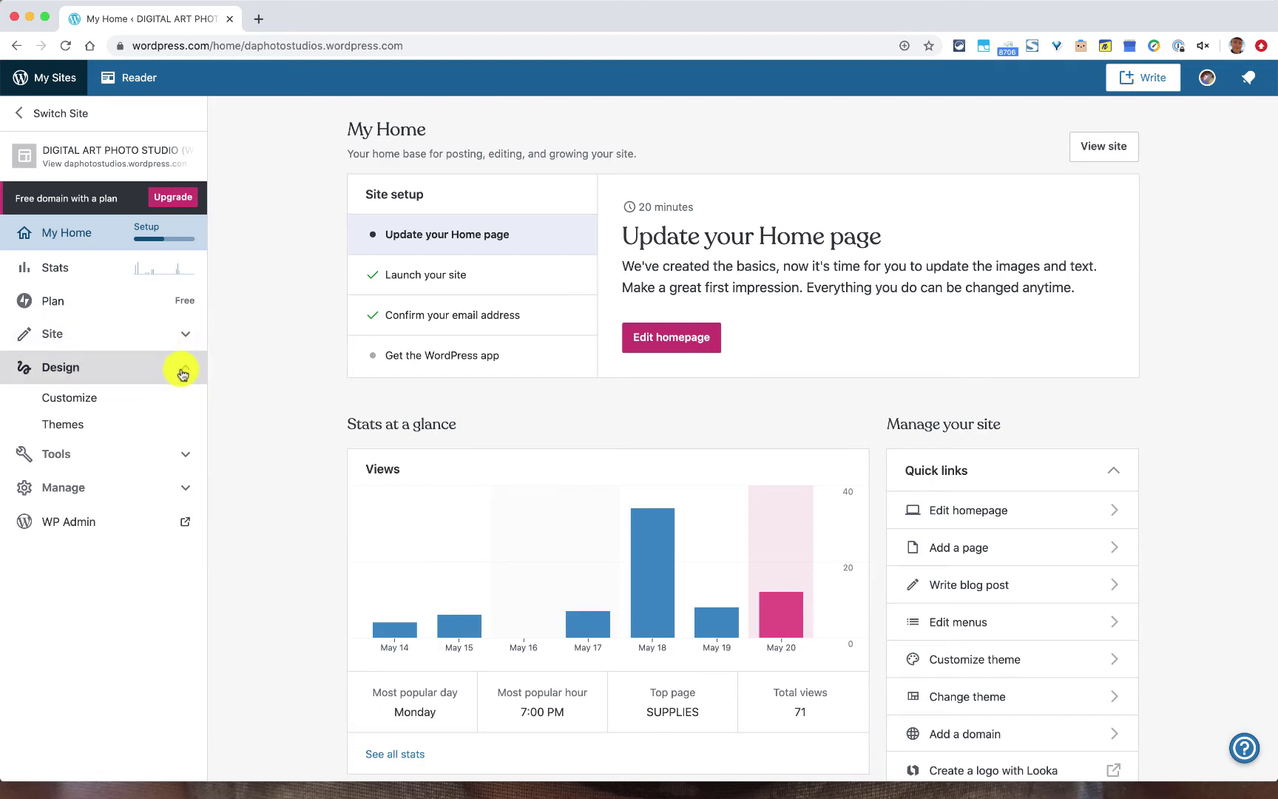
left_click(185, 368)
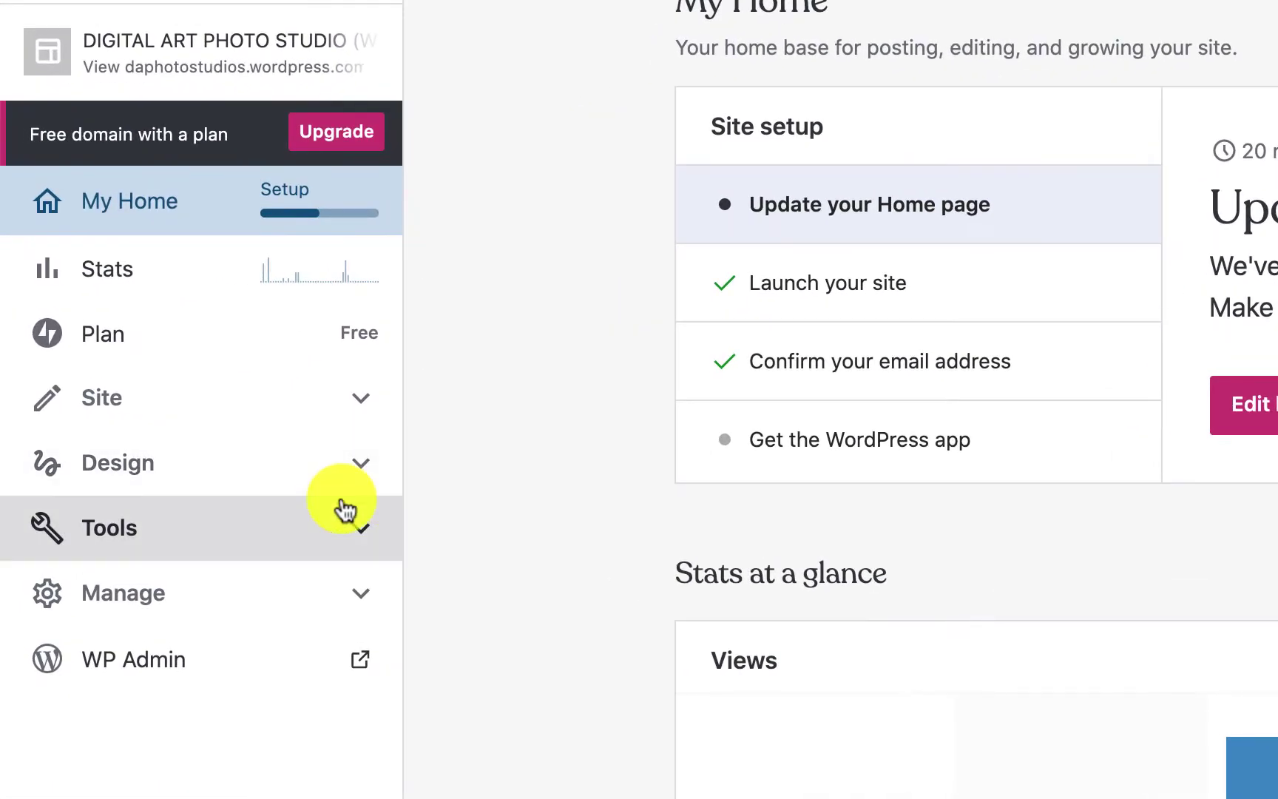
left_click(366, 404)
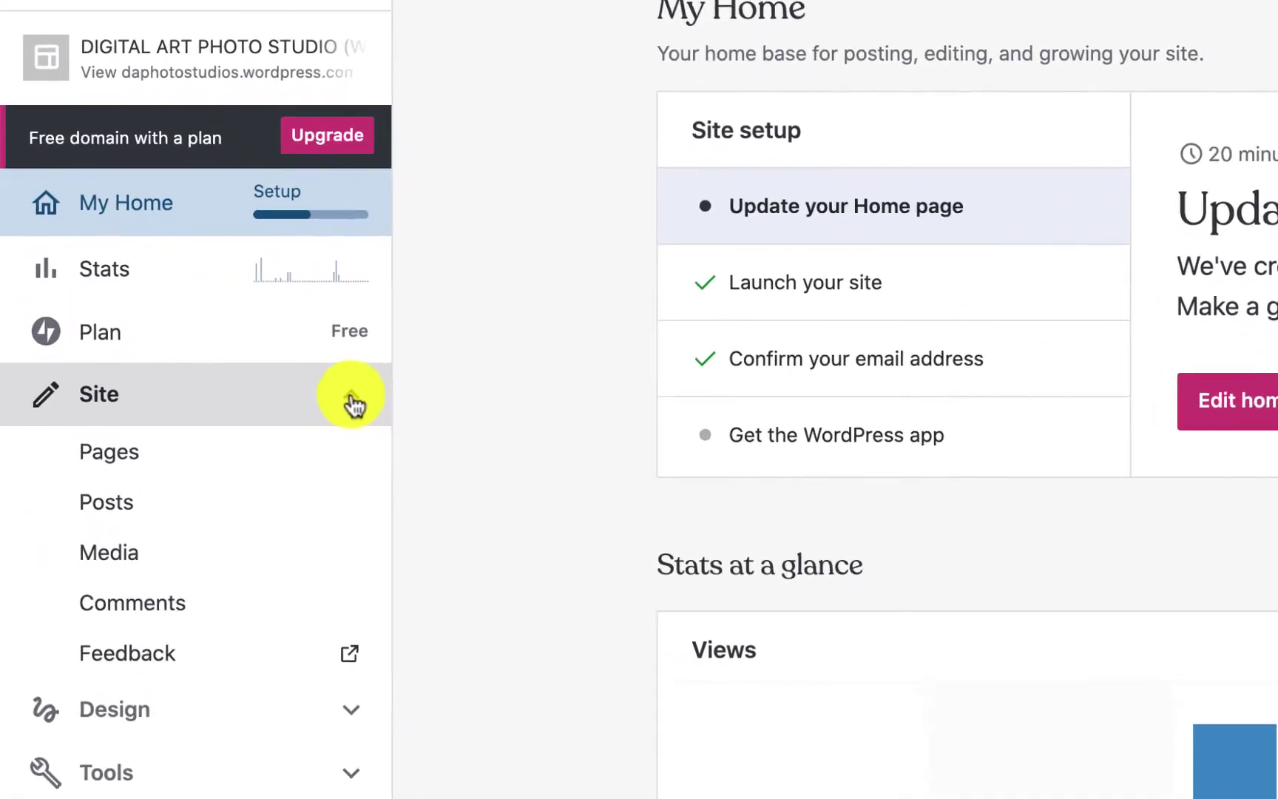
left_click(354, 404)
left_click(363, 407)
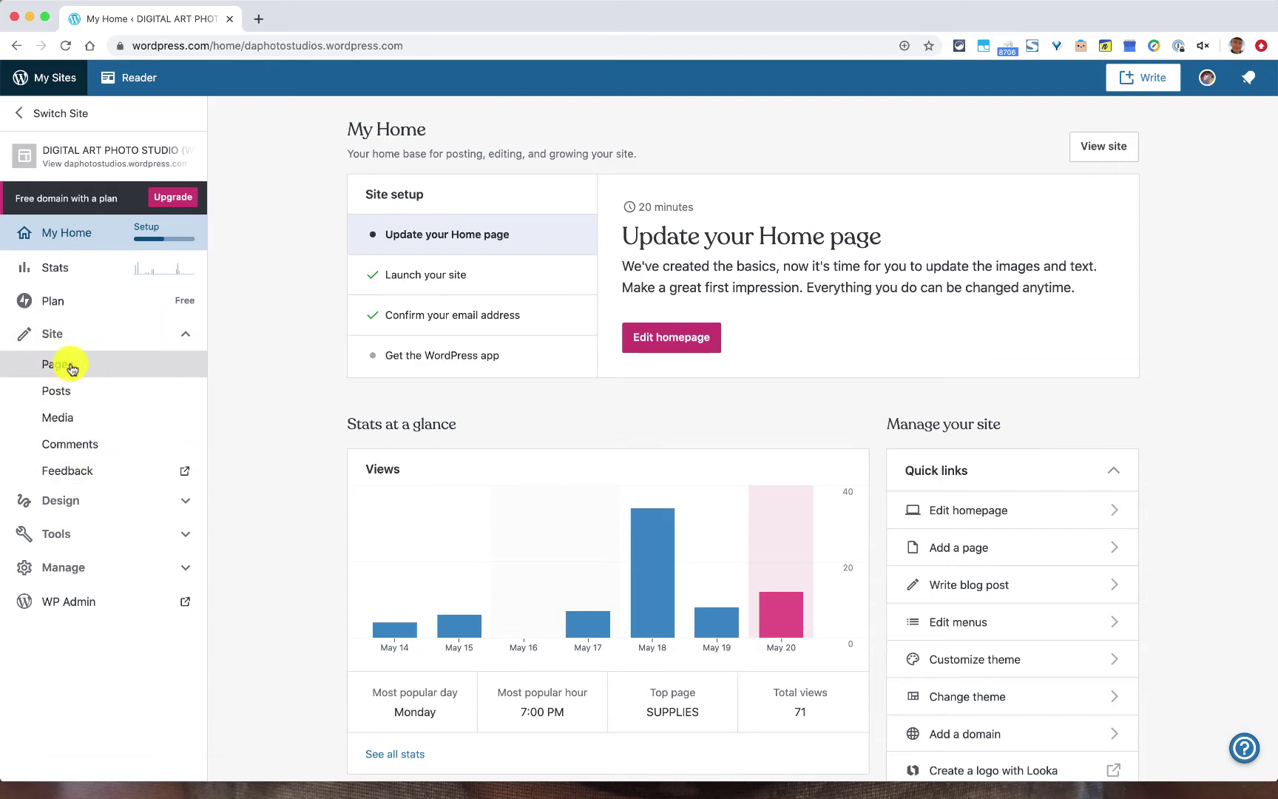
left_click(186, 333)
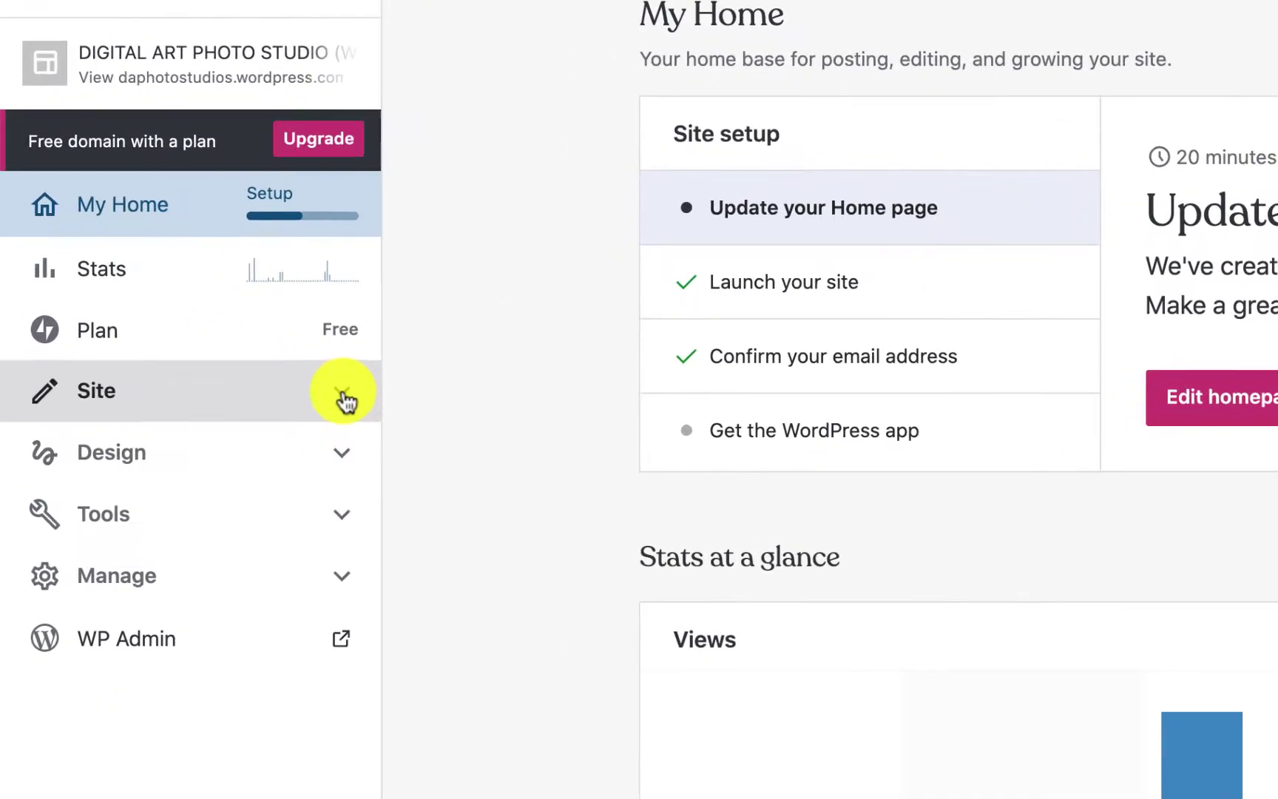
- Open the site's design customizer and bring up its Primary menu for editing
left_click(364, 465)
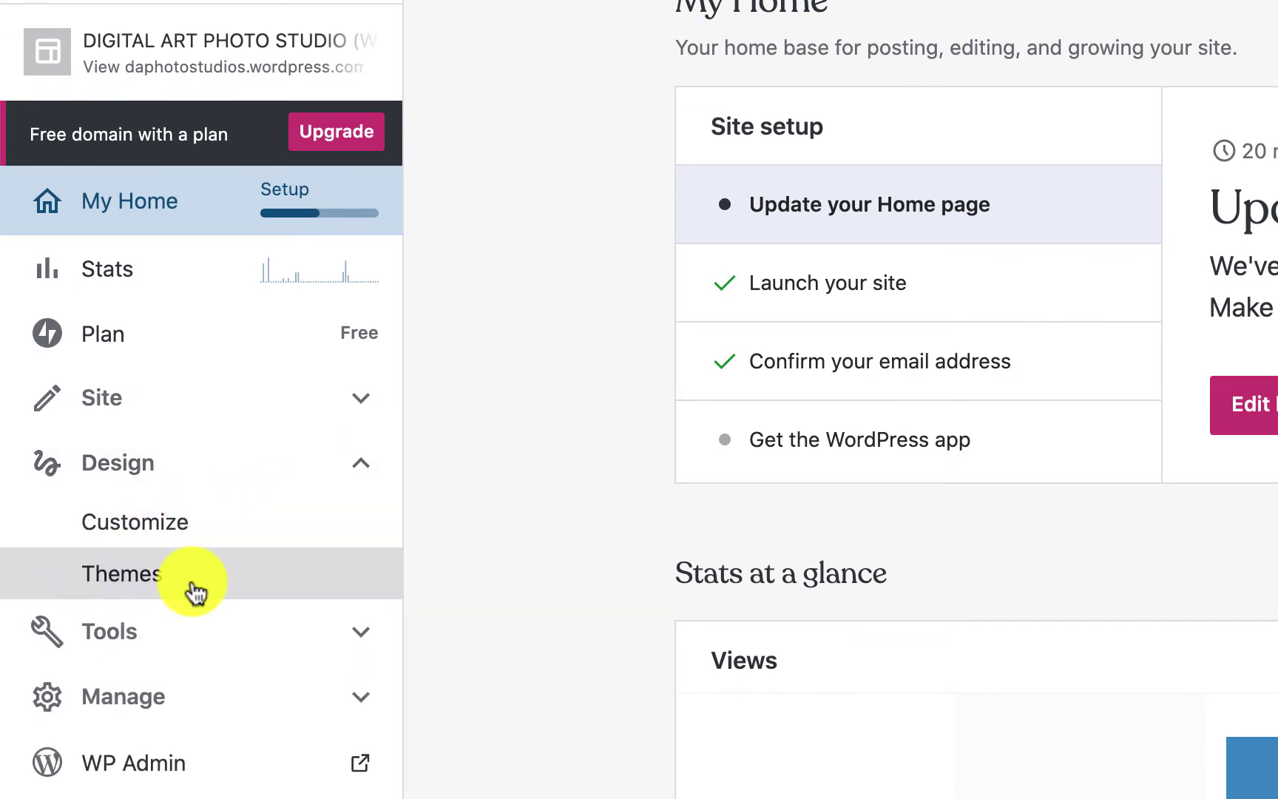
left_click(135, 522)
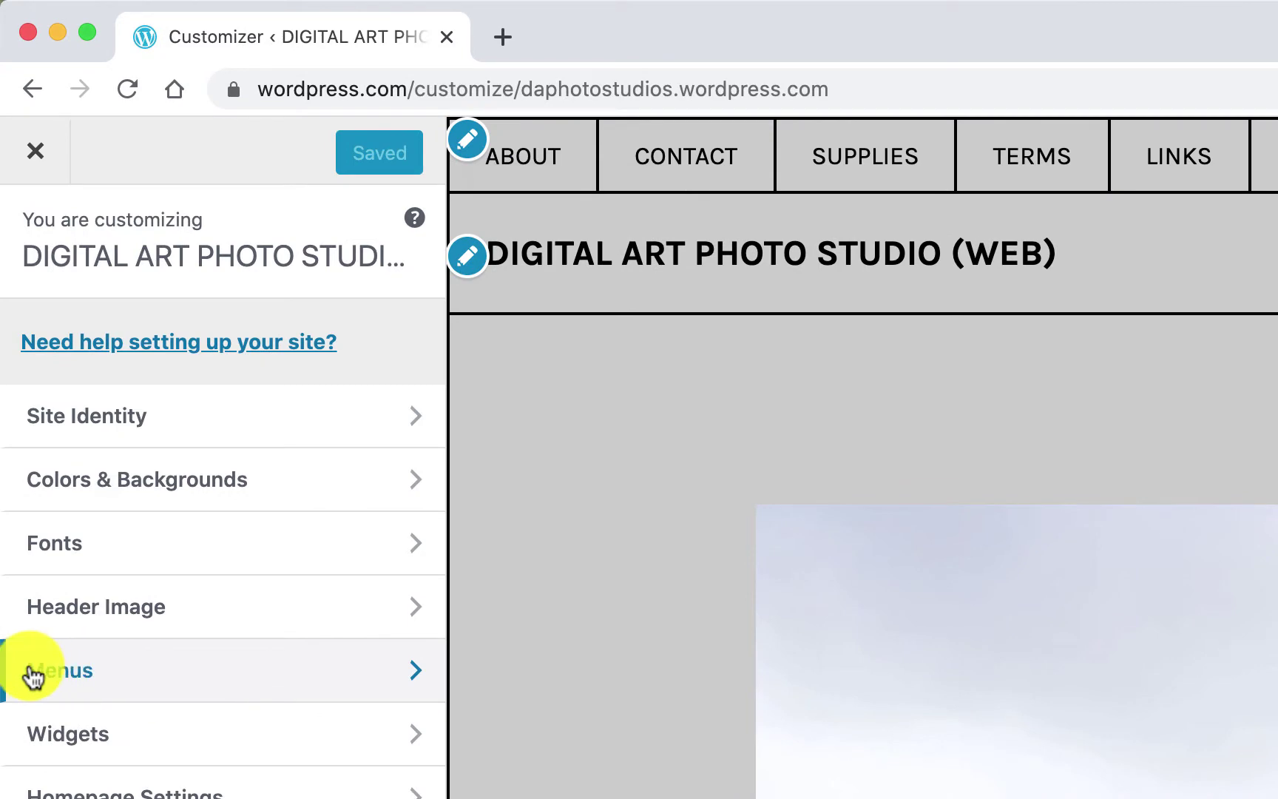
left_click(77, 676)
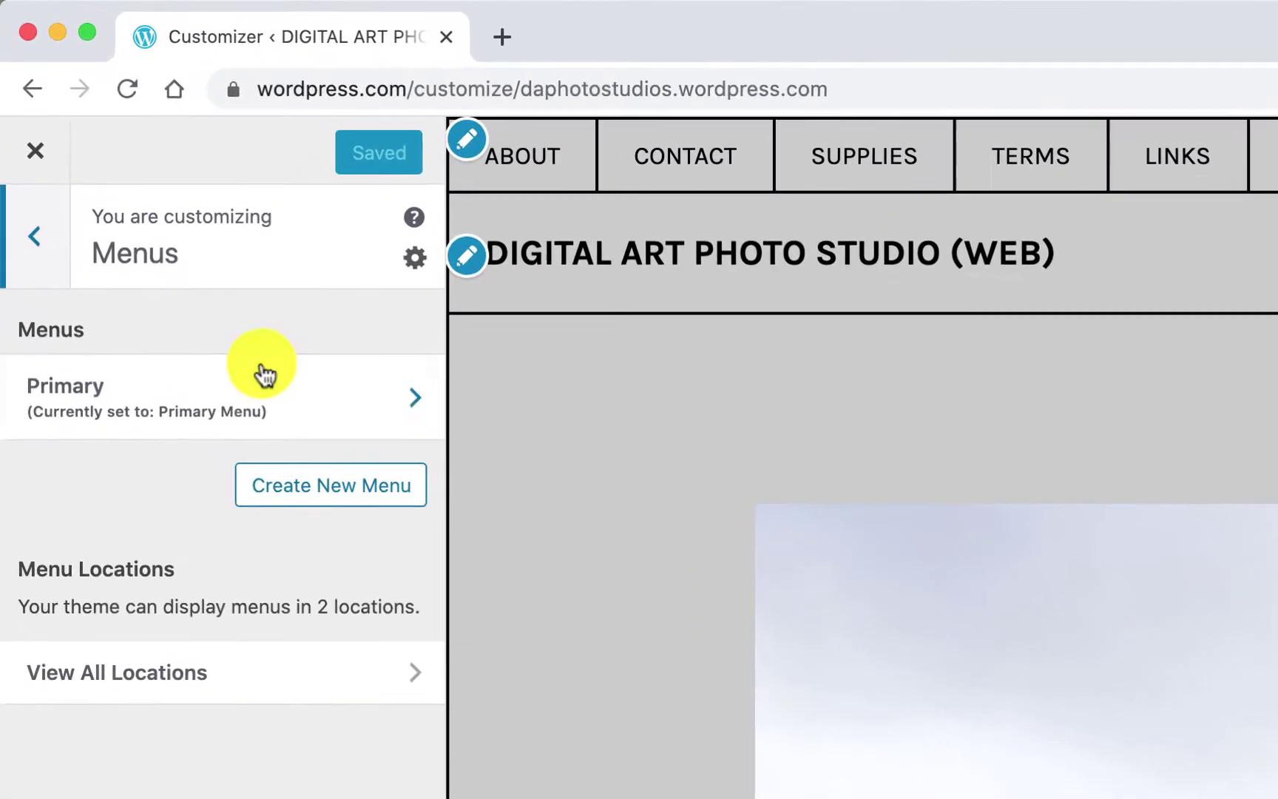
left_click(109, 207)
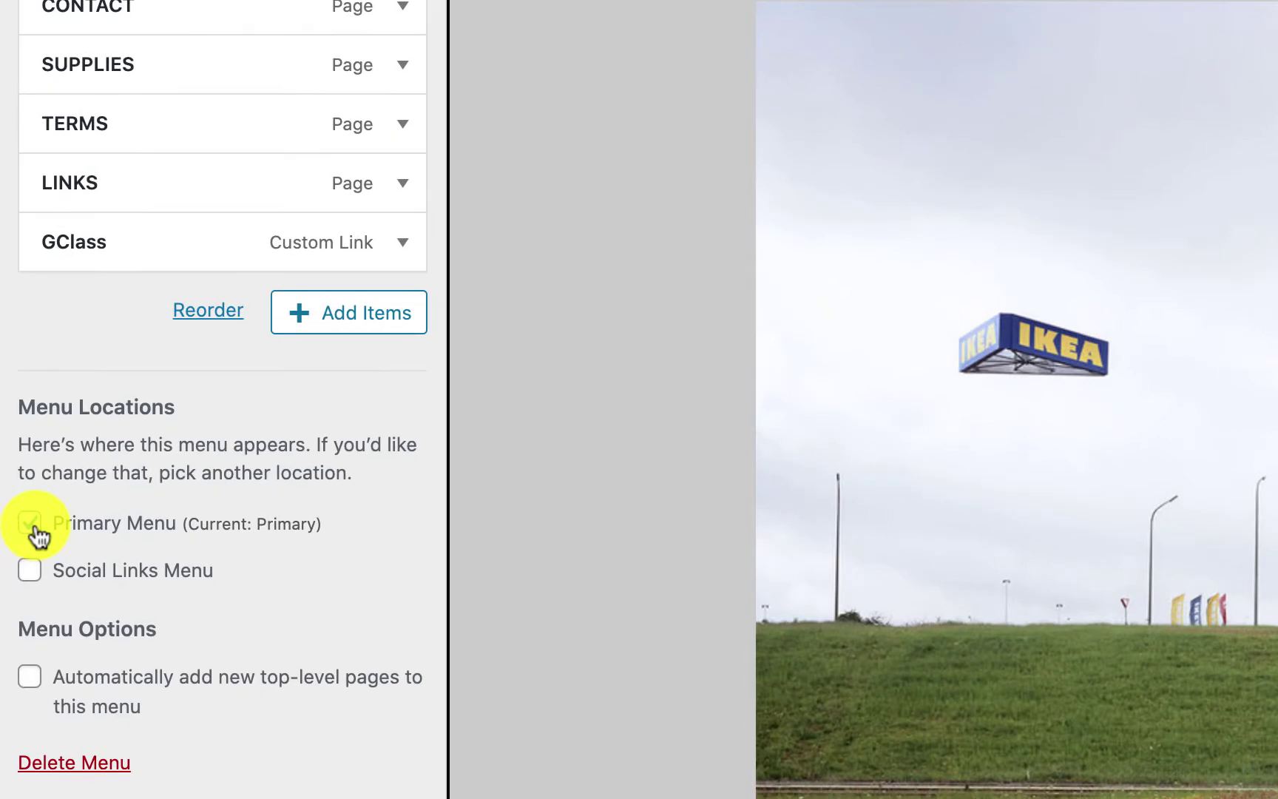
- Switch the menu's Primary Menu location off and back on
left_click(34, 531)
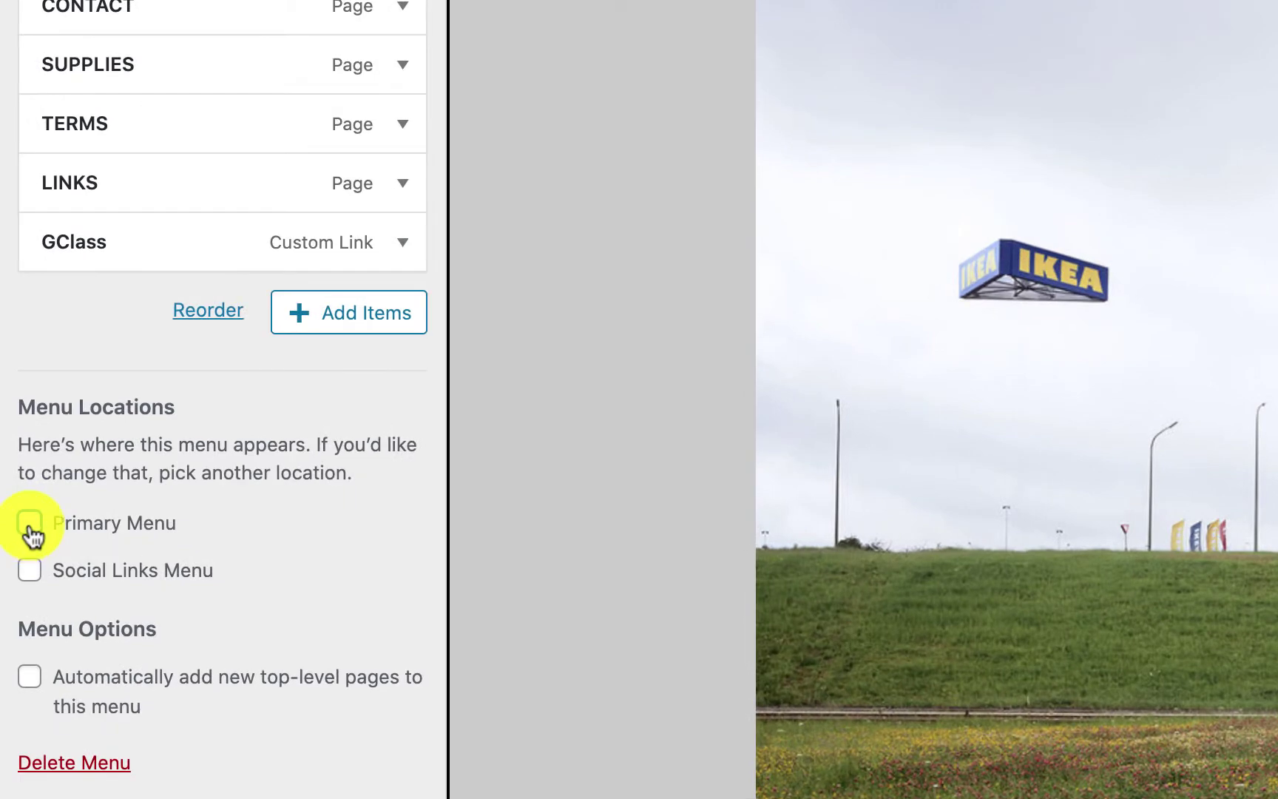
left_click(29, 527)
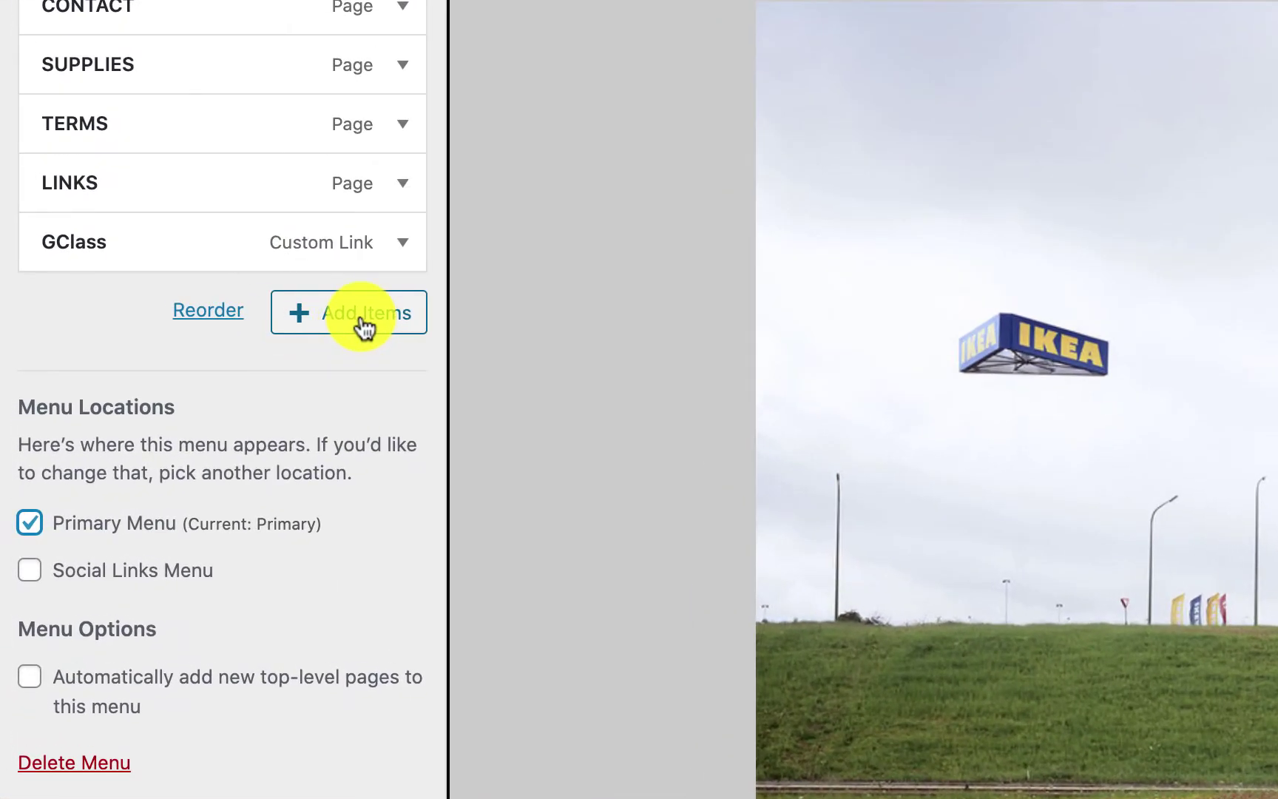
- Add a custom link with the text ASSIGNMENTS and the URL # to the Primary menu
left_click(362, 318)
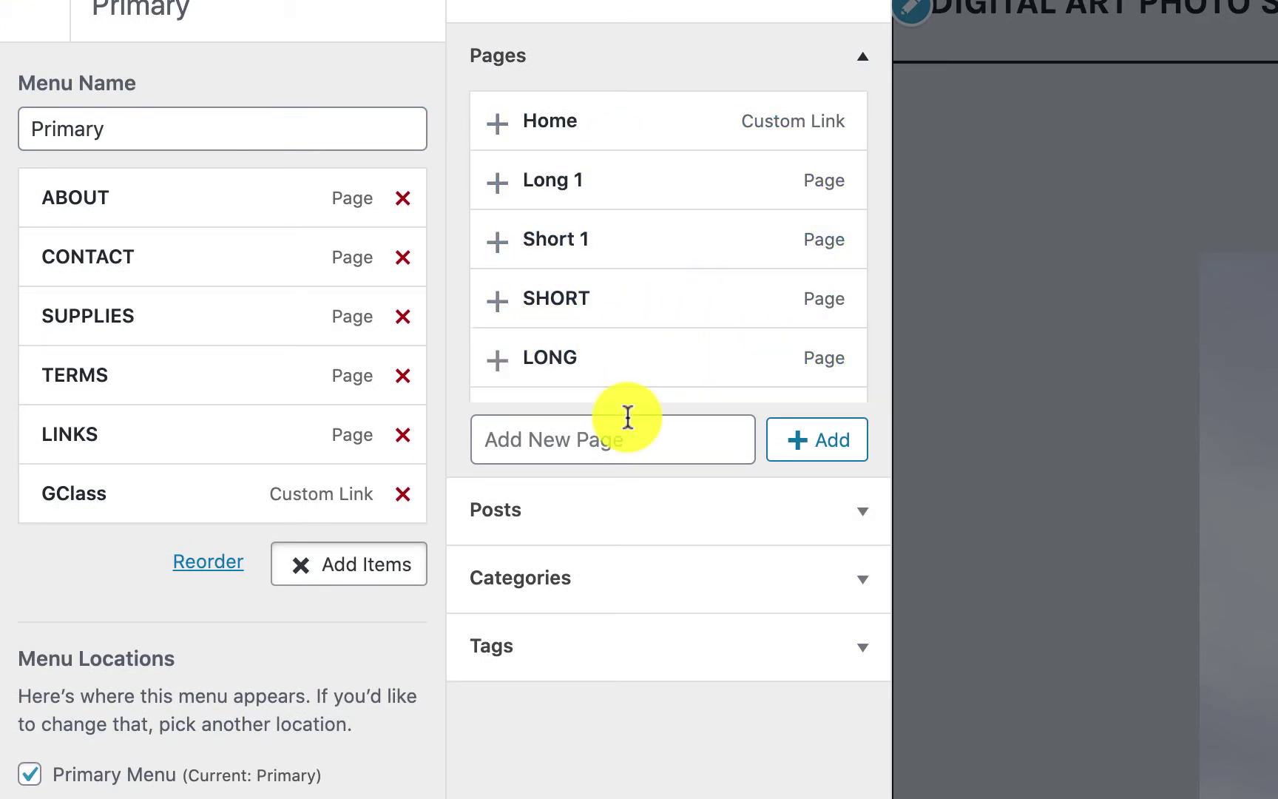
left_click(523, 441)
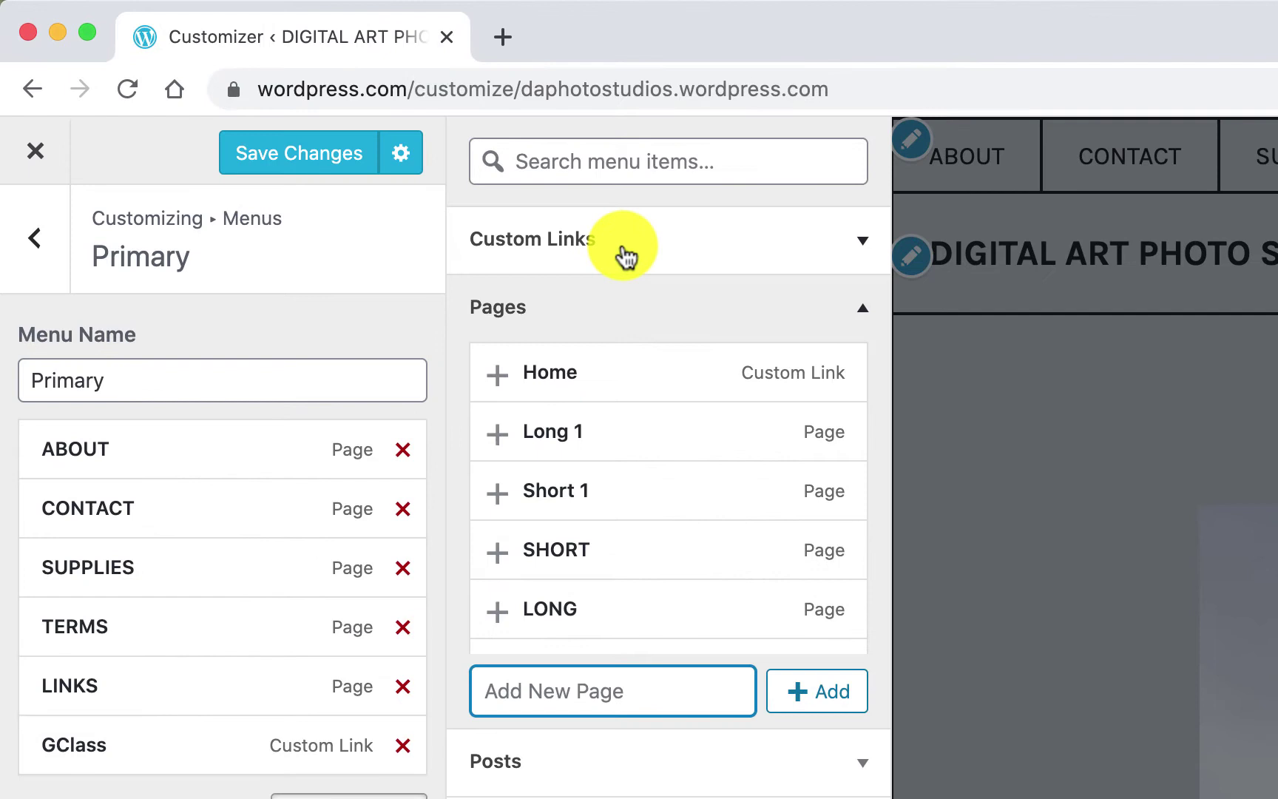
left_click(322, 130)
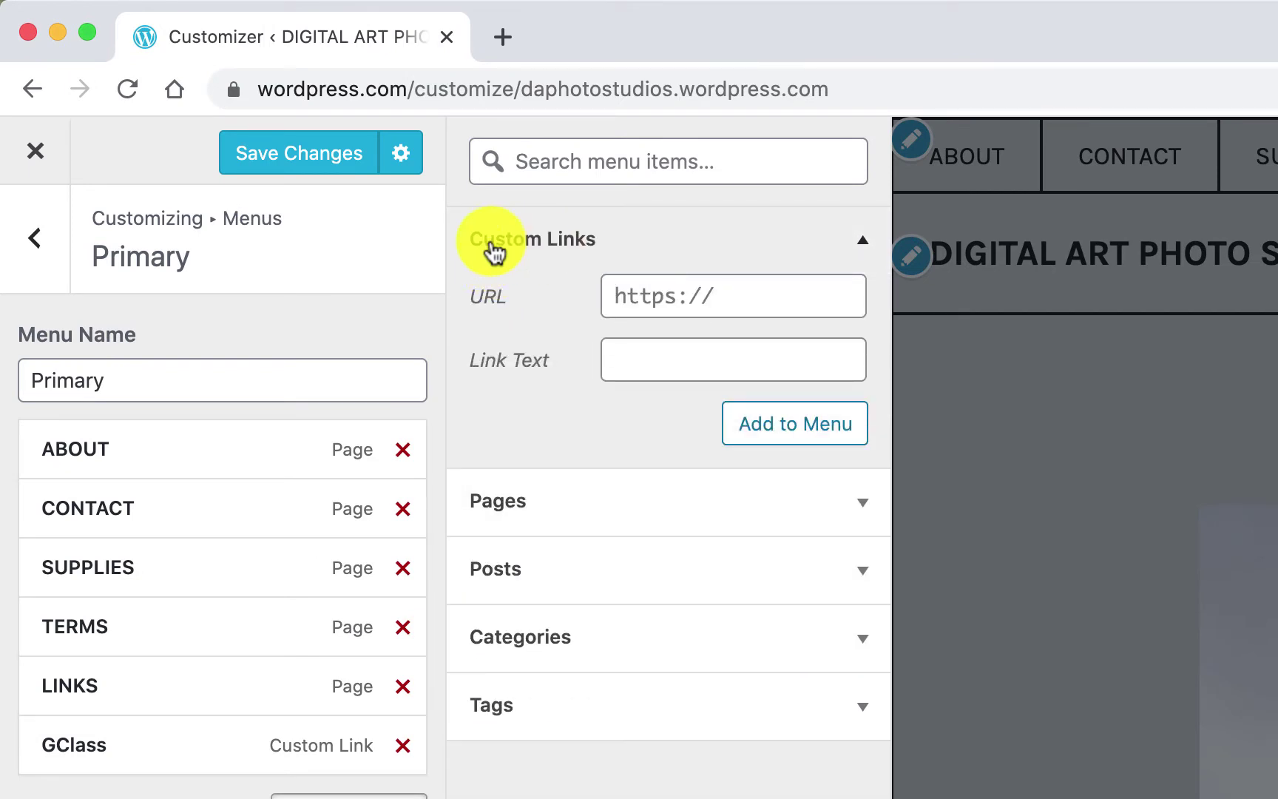
left_click(657, 361)
type("AS")
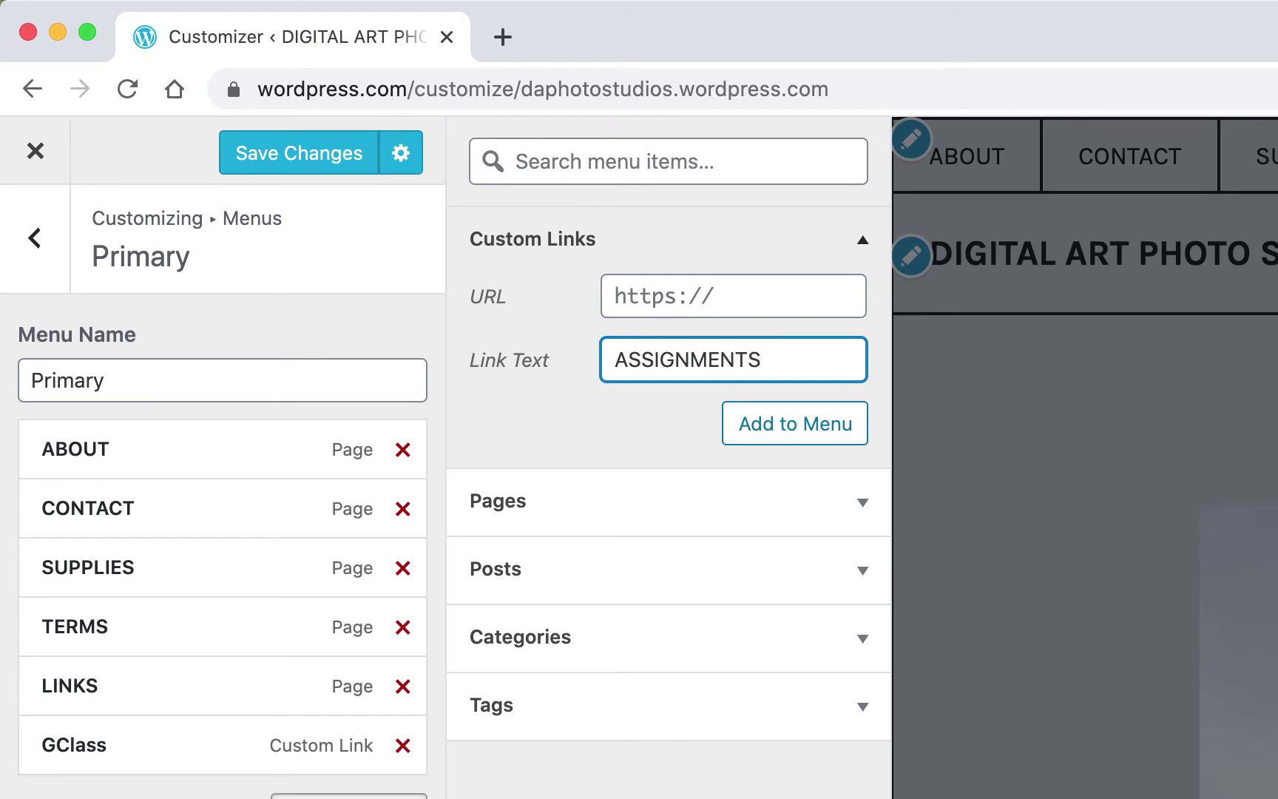
type("SIGNMENTS")
left_click(729, 301)
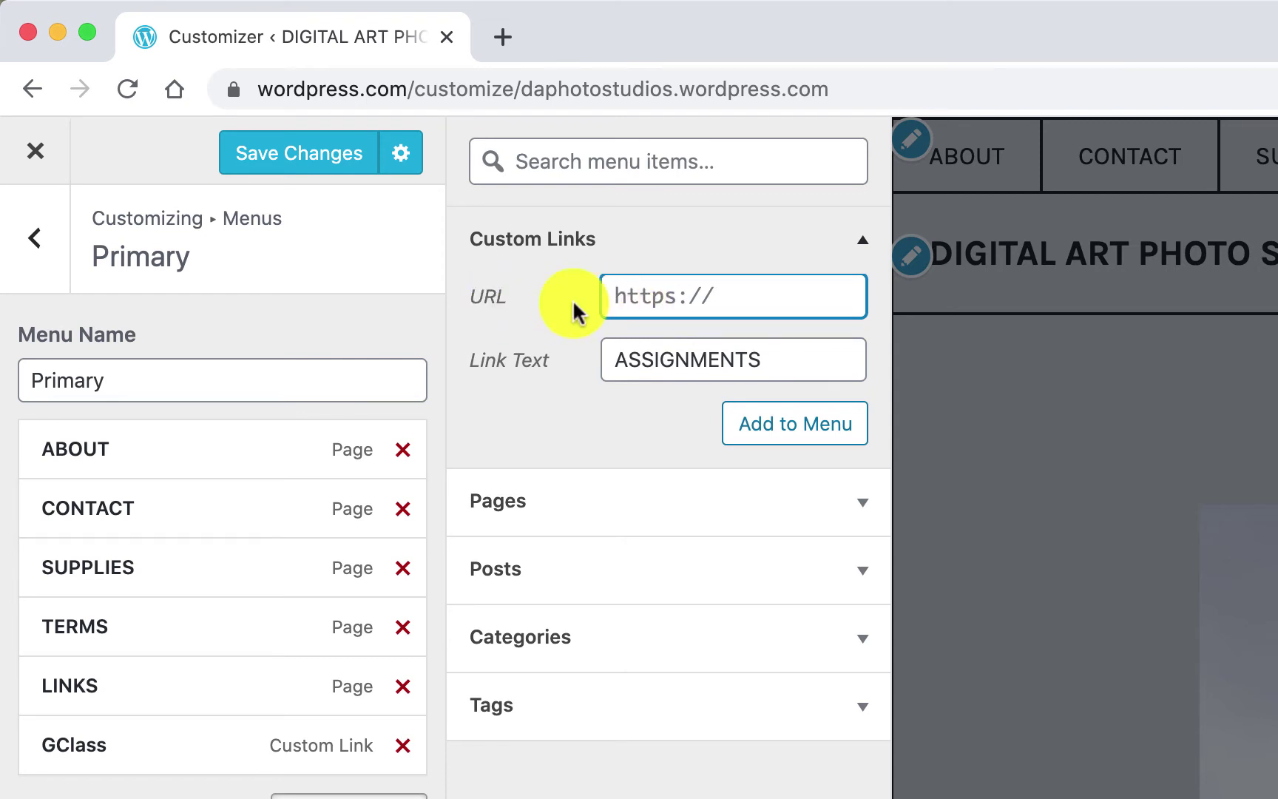
type("#")
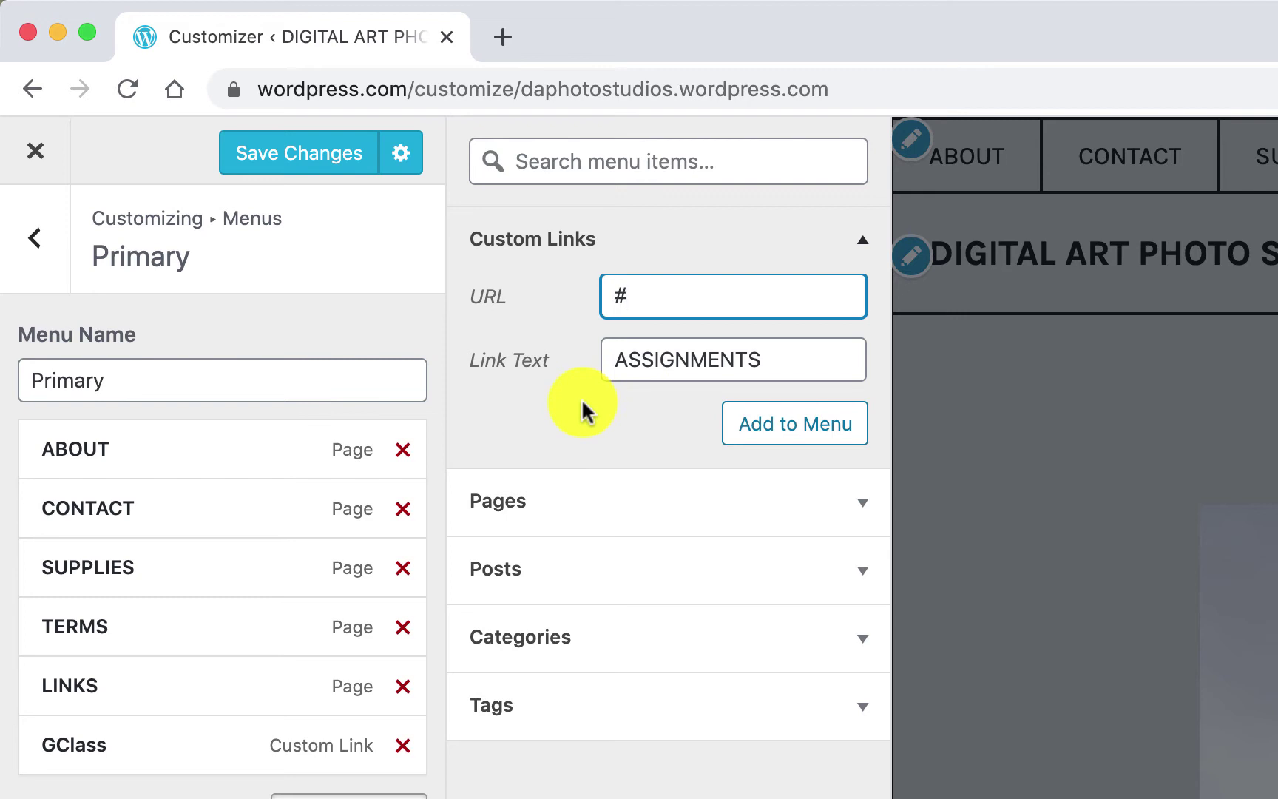
left_click(799, 437)
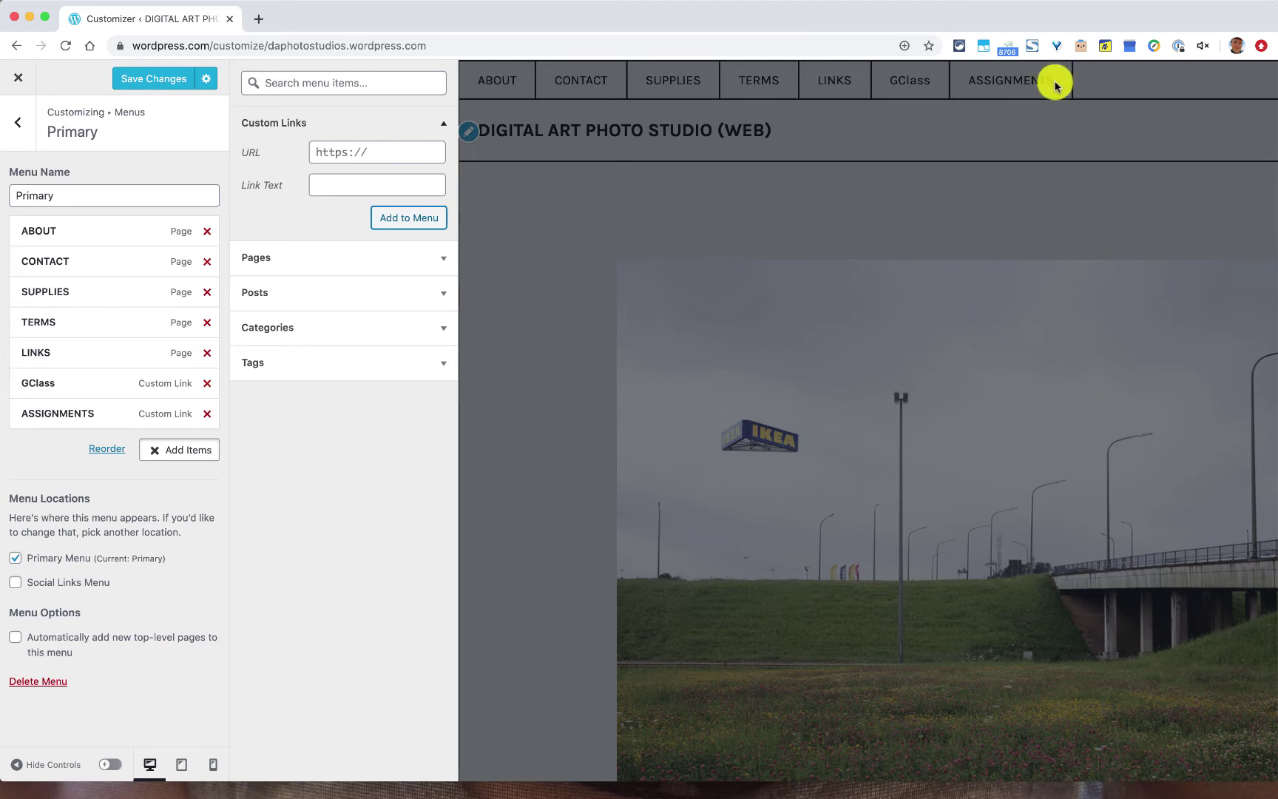
- Add the existing pages About, LONG, SHORT, Short 1 and Long 1 to the Primary menu
left_click(336, 255)
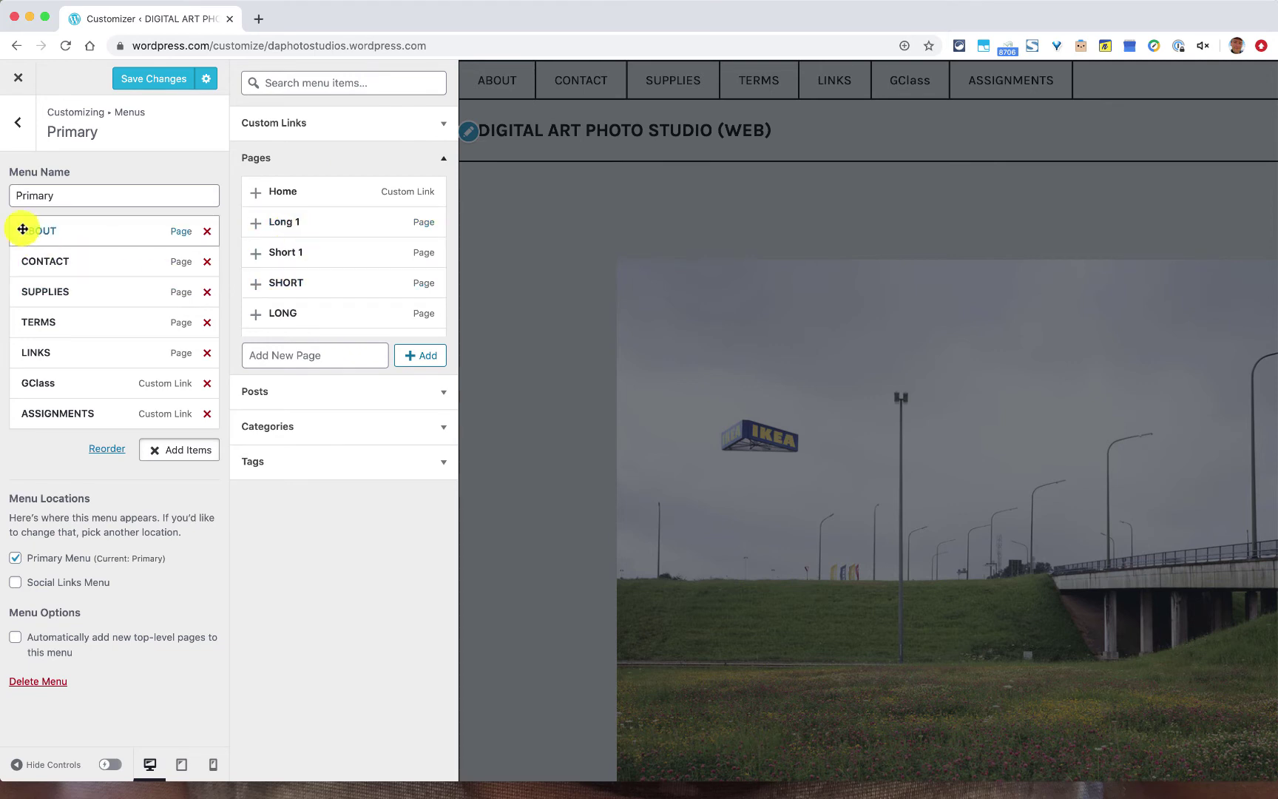
scroll(255, 267, "down", 5)
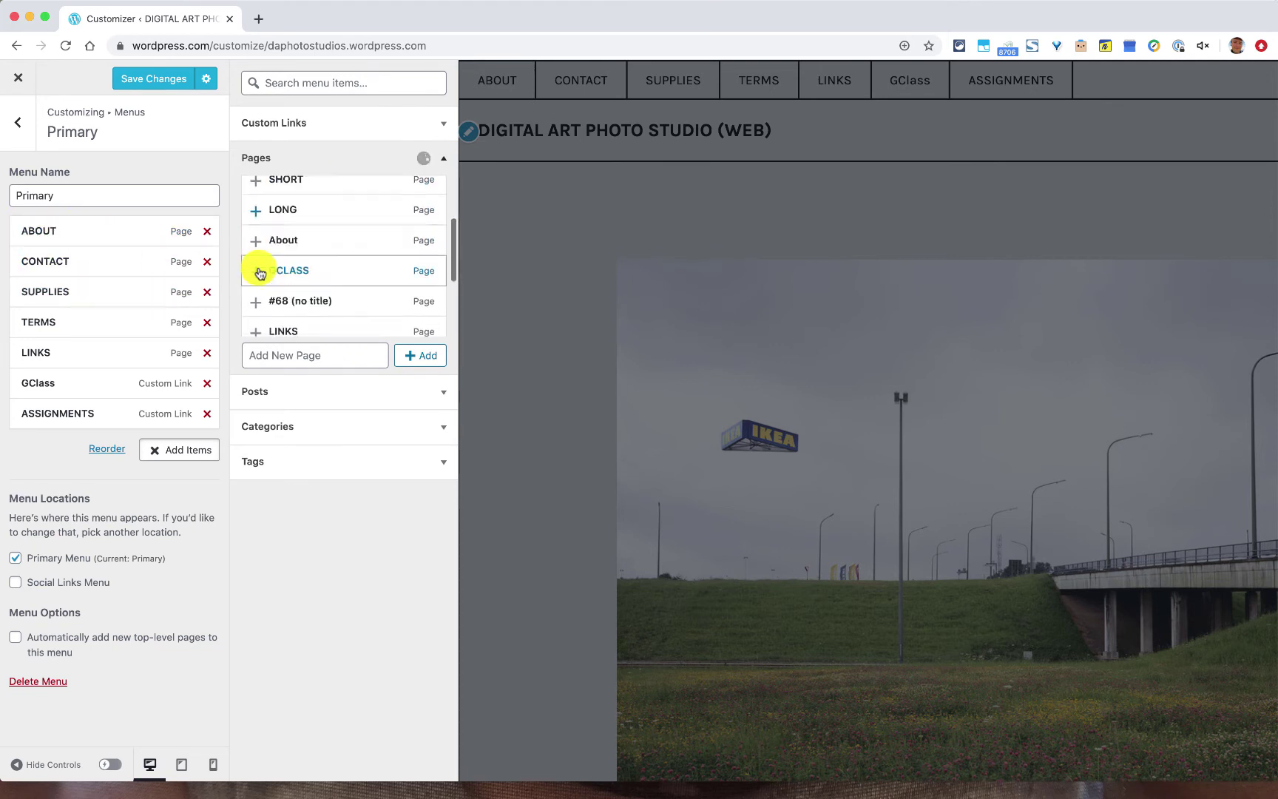
scroll(264, 246, "up", 2)
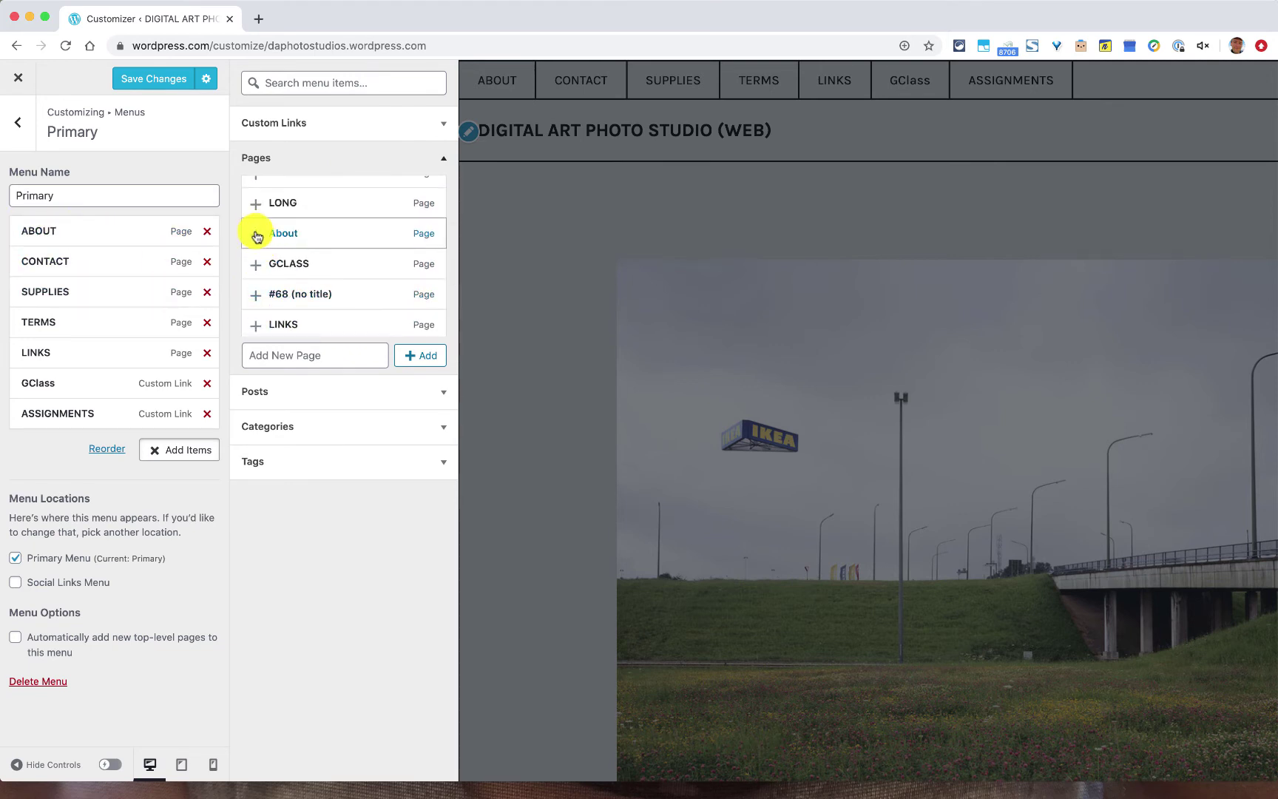
left_click(256, 234)
scroll(294, 239, "up", 3)
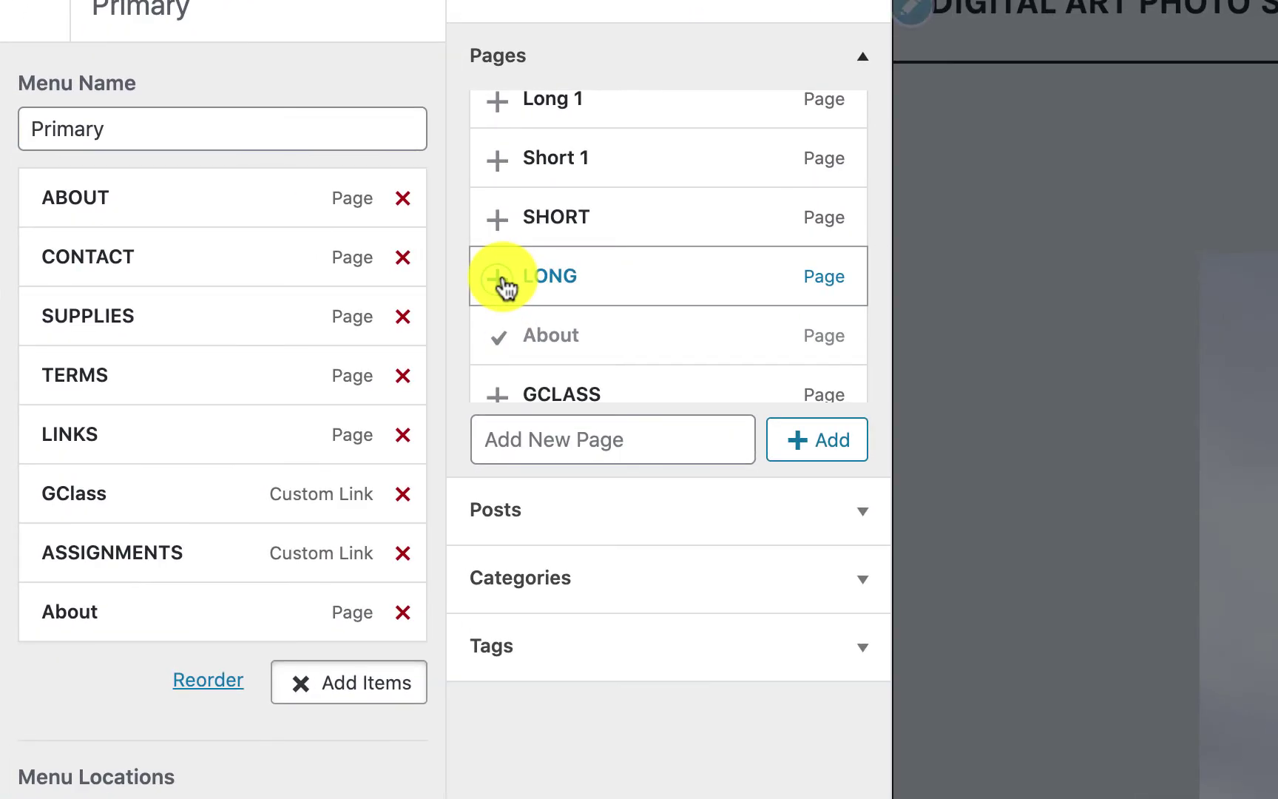
left_click(503, 285)
scroll(547, 274, "up", 1)
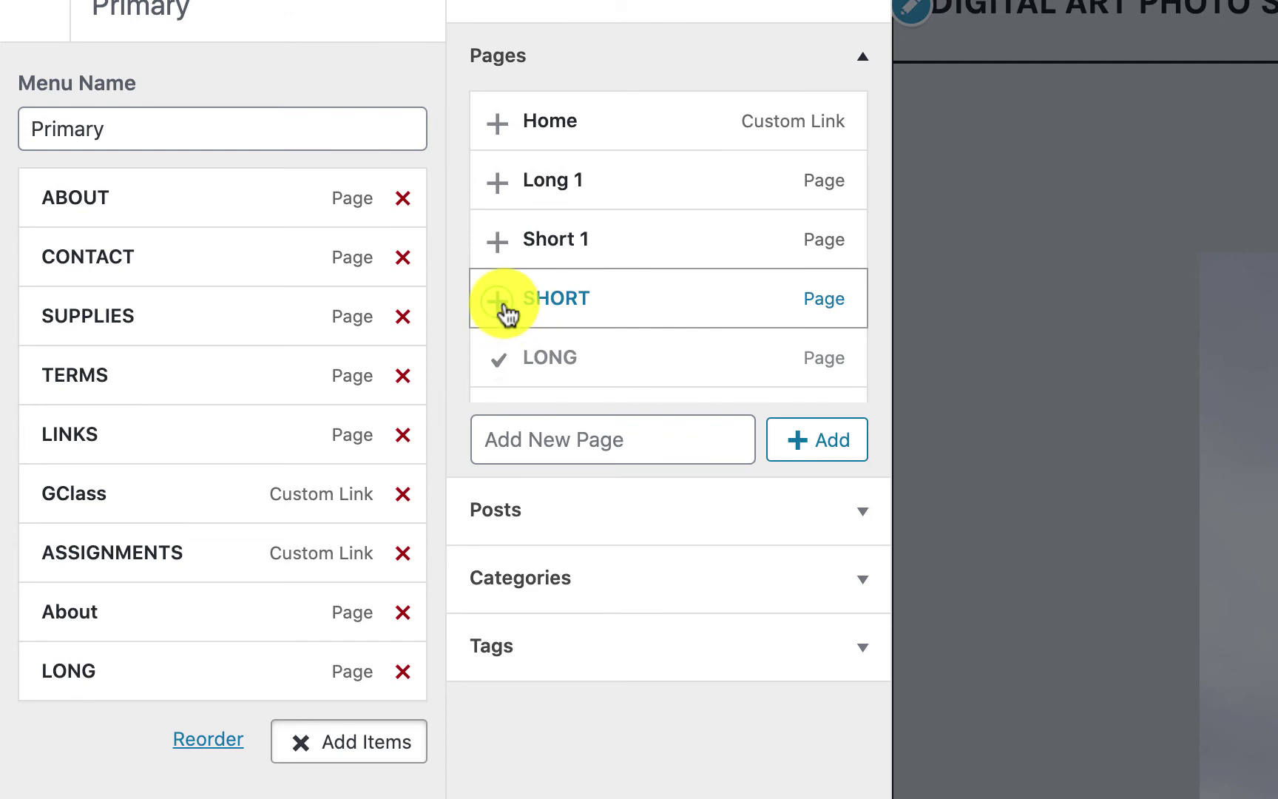
left_click(503, 307)
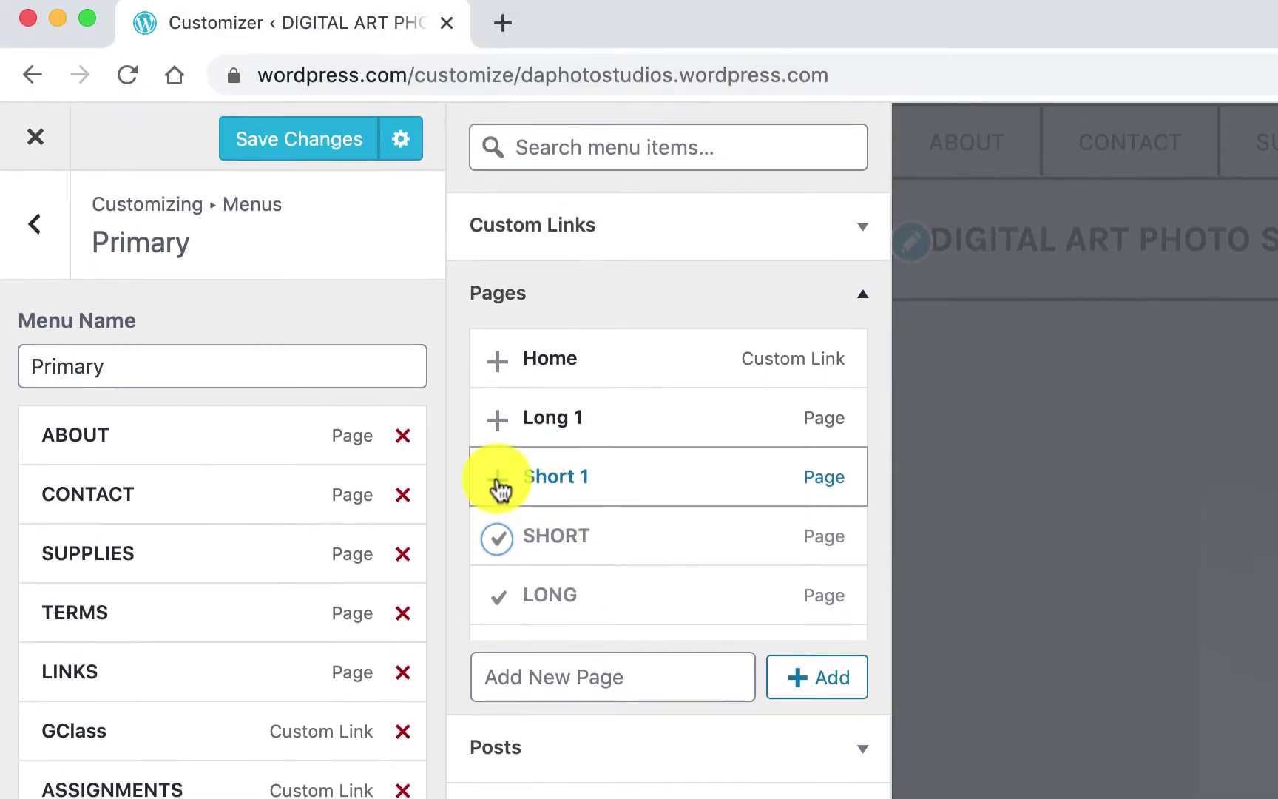
left_click(500, 488)
left_click(500, 432)
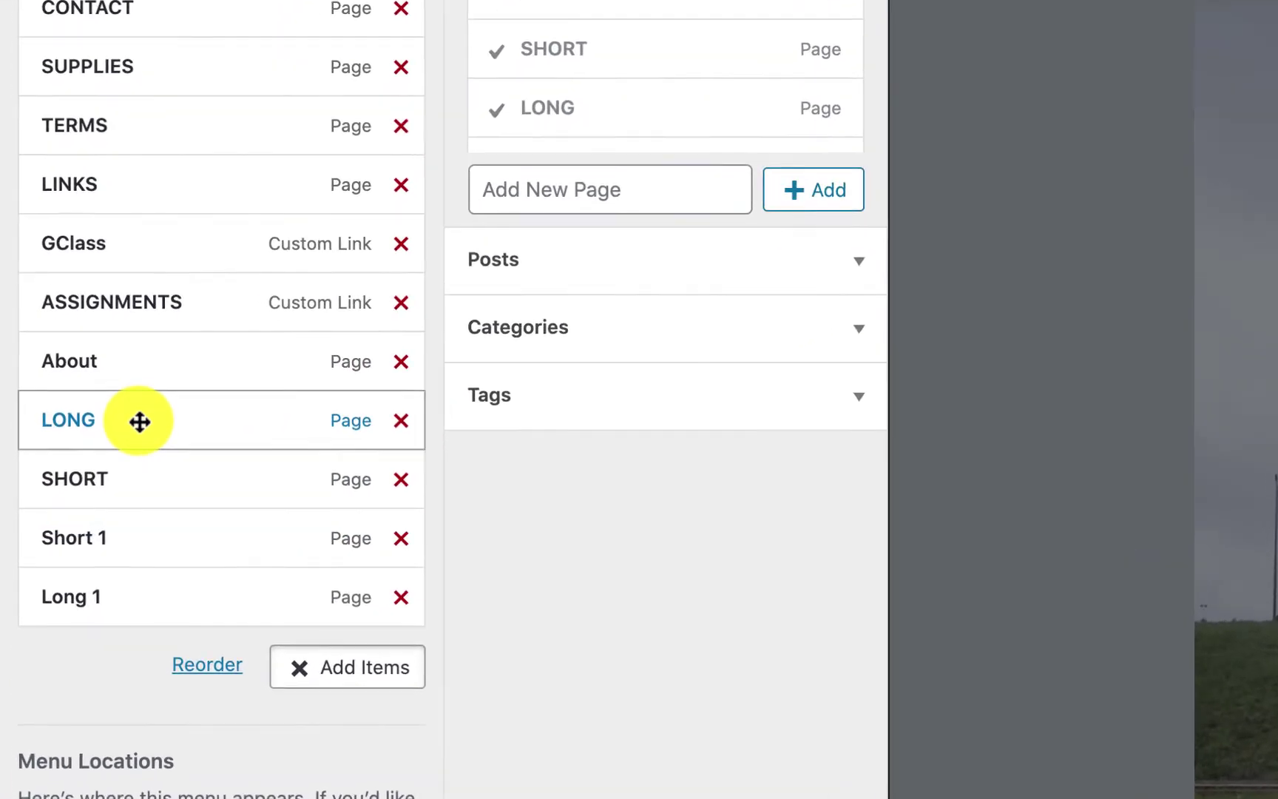
- Rearrange the added pages with LONG and SHORT above About, nesting Long 1 under LONG and Short 1 under SHORT
left_click_drag(71, 473, 72, 456)
left_click_drag(140, 385, 139, 351)
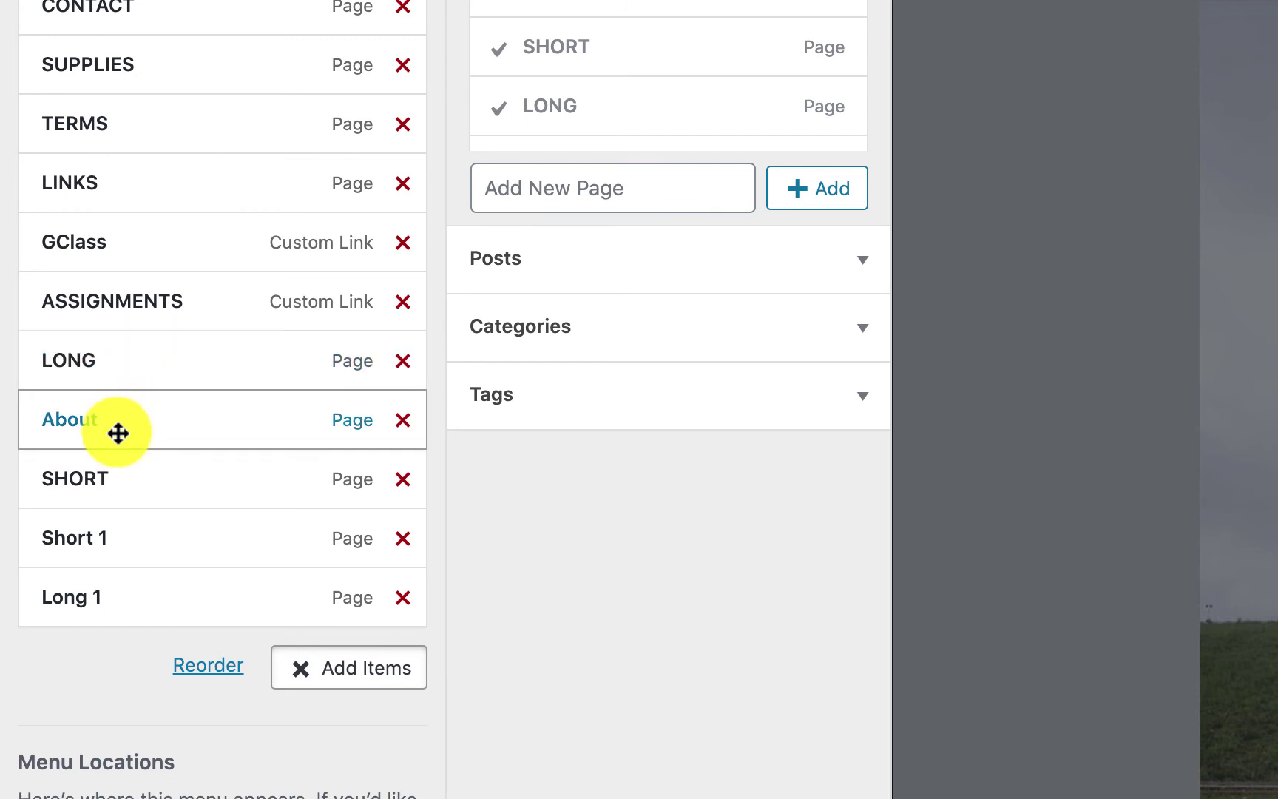
left_click_drag(114, 479, 114, 416)
left_click_drag(106, 548, 134, 485)
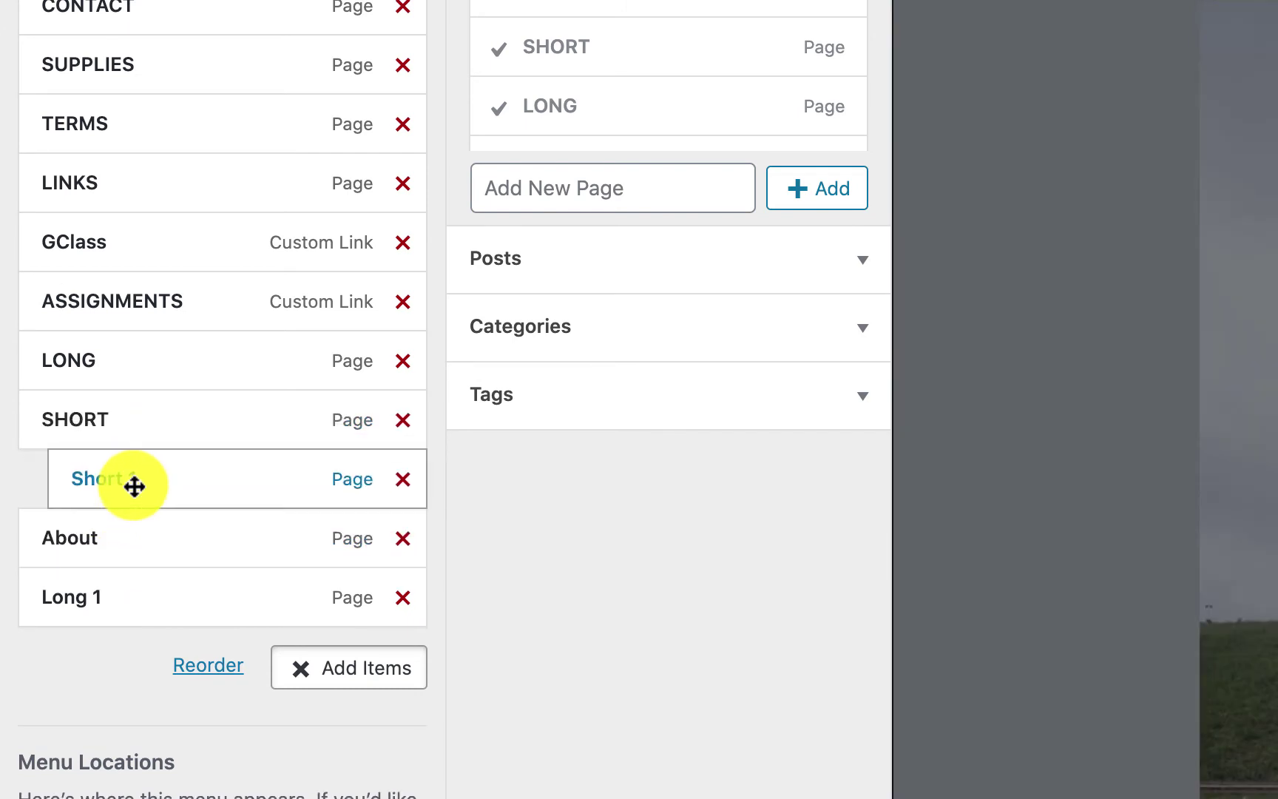
left_click_drag(120, 597, 153, 419)
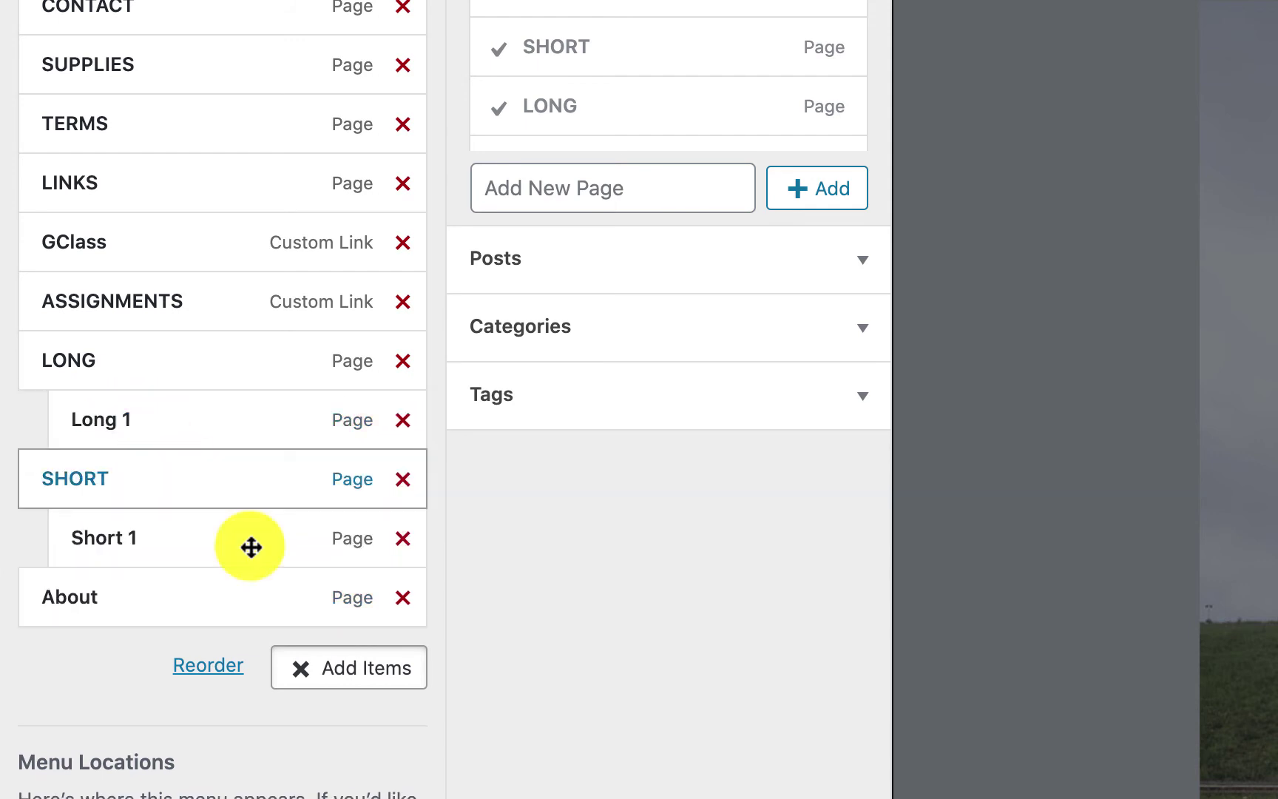
- Move the About page up the menu order and nest it under SHORT, above Short 1
left_click(207, 666)
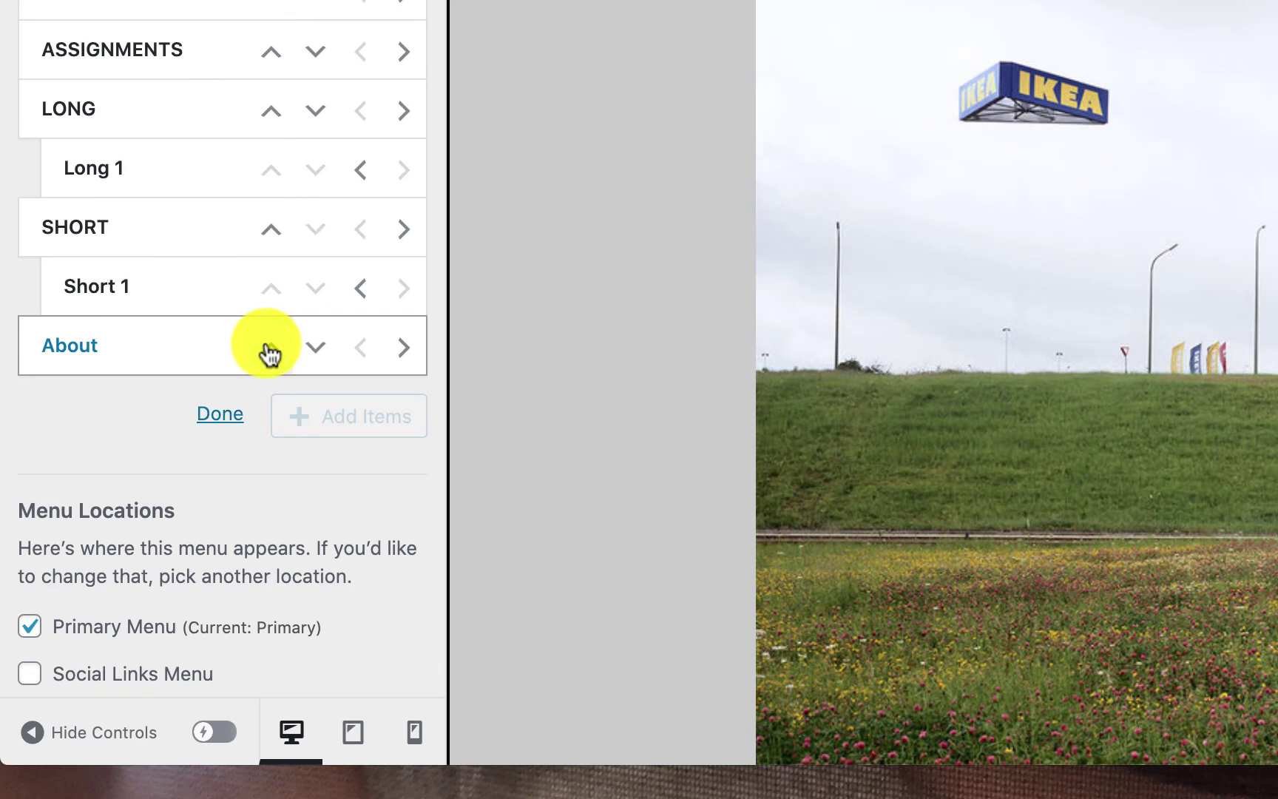
left_click(269, 348)
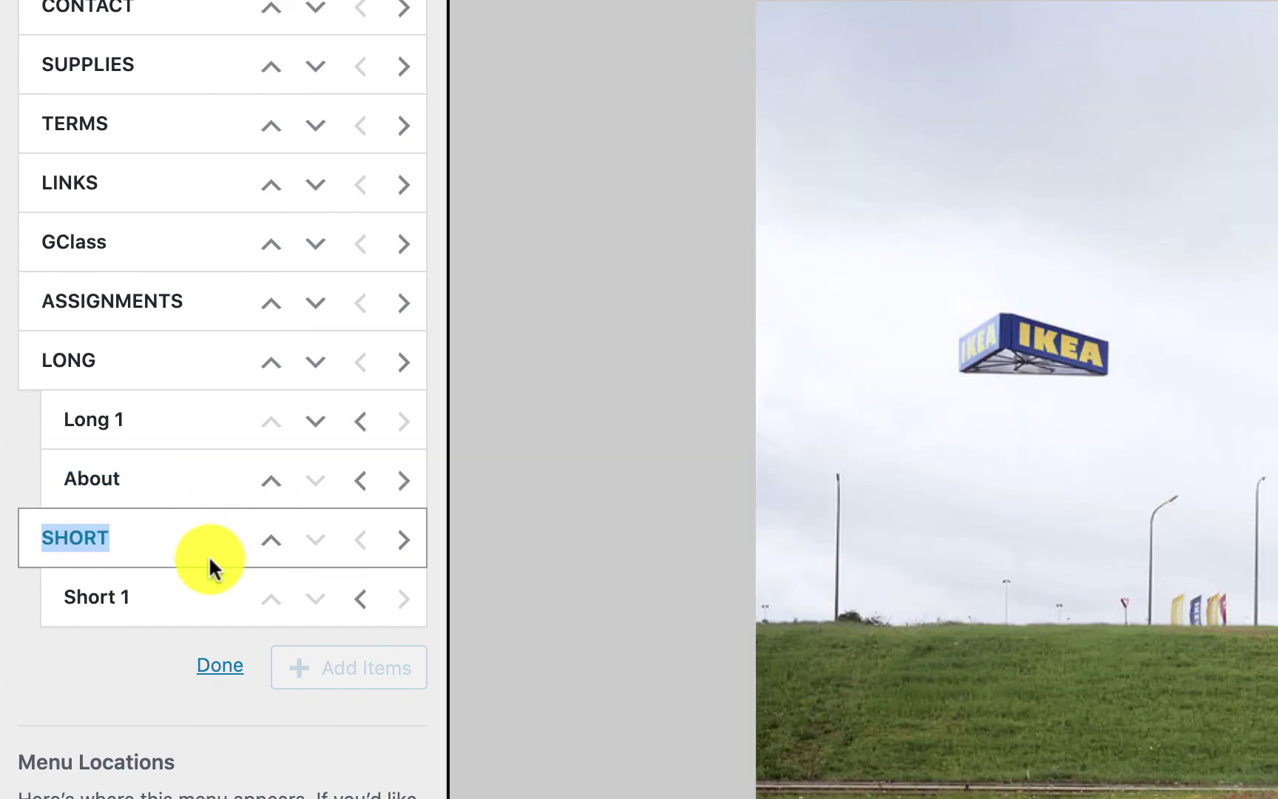
left_click(219, 666)
left_click_drag(154, 258, 77, 567)
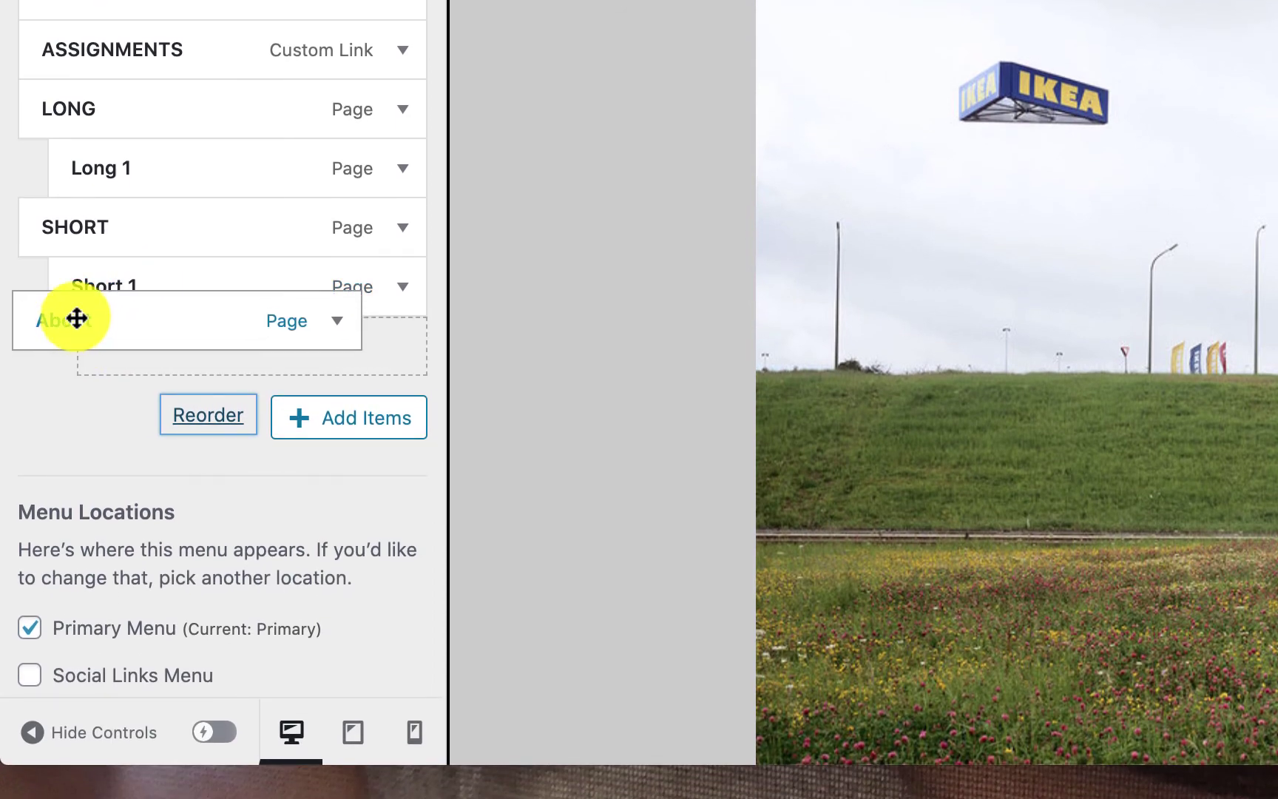
left_click_drag(77, 318, 85, 281)
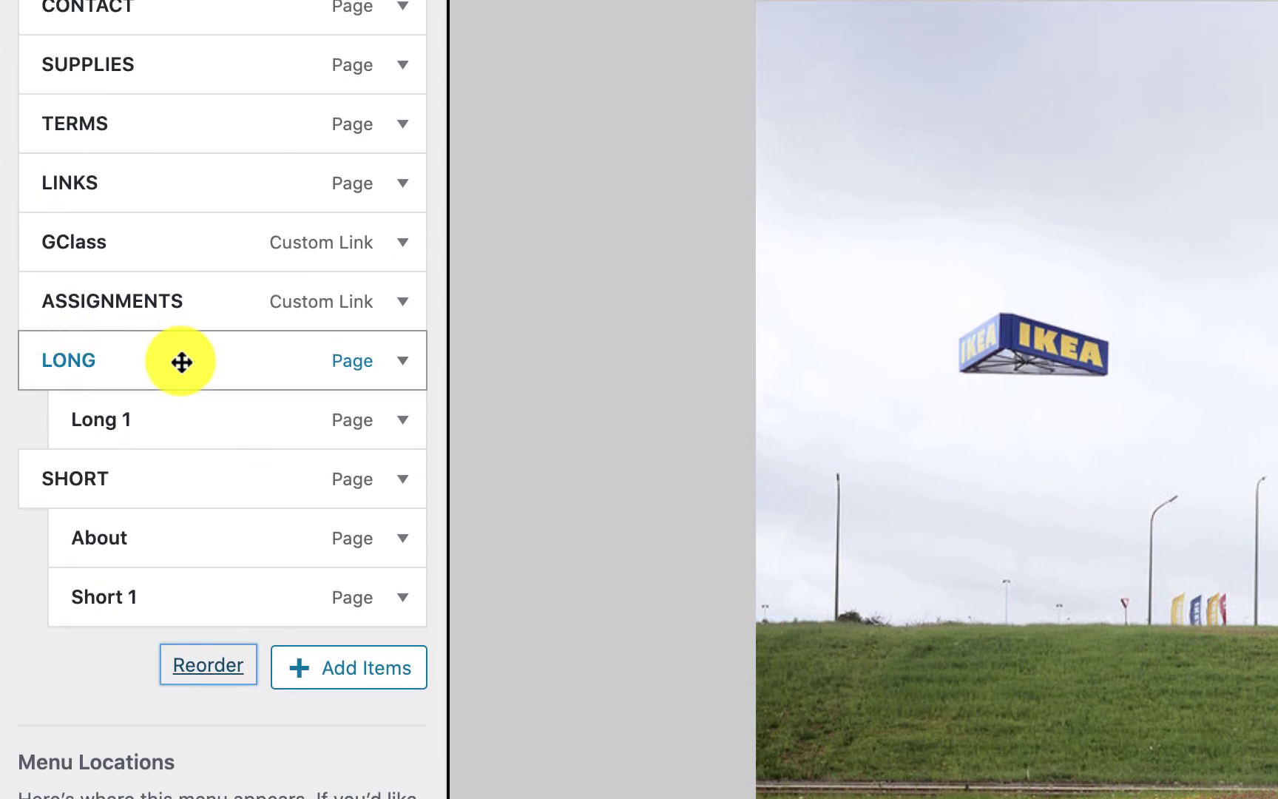
- Nest the LONG and SHORT pages, together with their sub-pages, under ASSIGNMENTS
left_click_drag(135, 111, 142, 111)
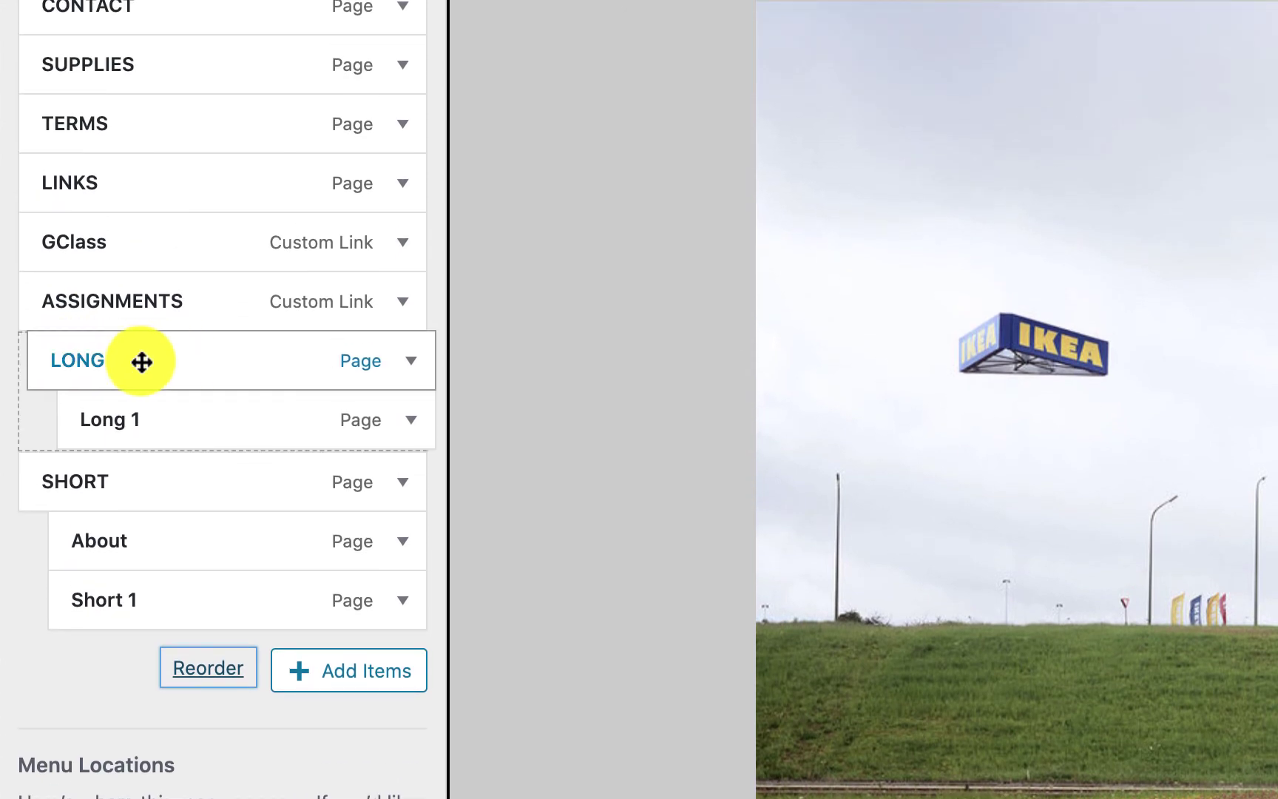
left_click_drag(142, 362, 156, 361)
left_click_drag(131, 482, 163, 483)
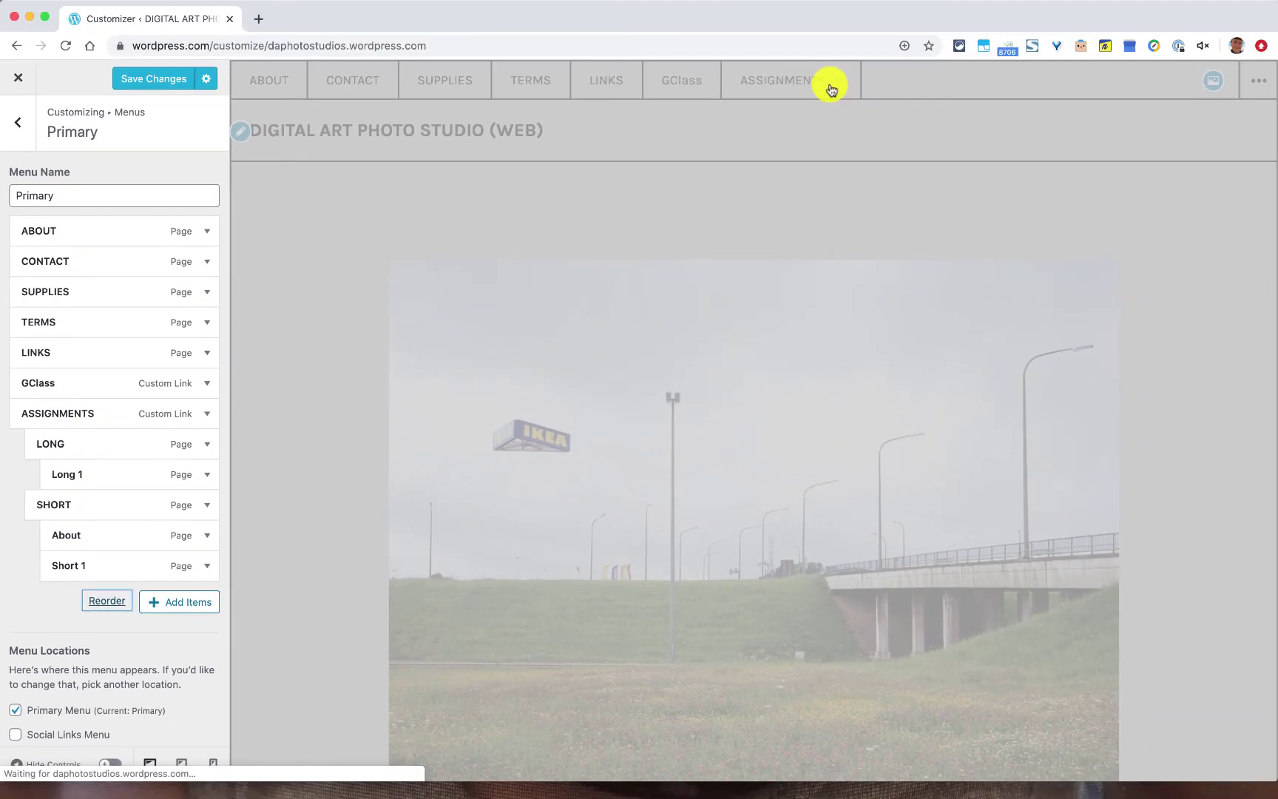
- Check the ASSIGNMENTS dropdown and its LONG and SHORT submenus in the site preview, and open the LONG page from it
mouse_move(791, 87)
mouse_move(813, 116)
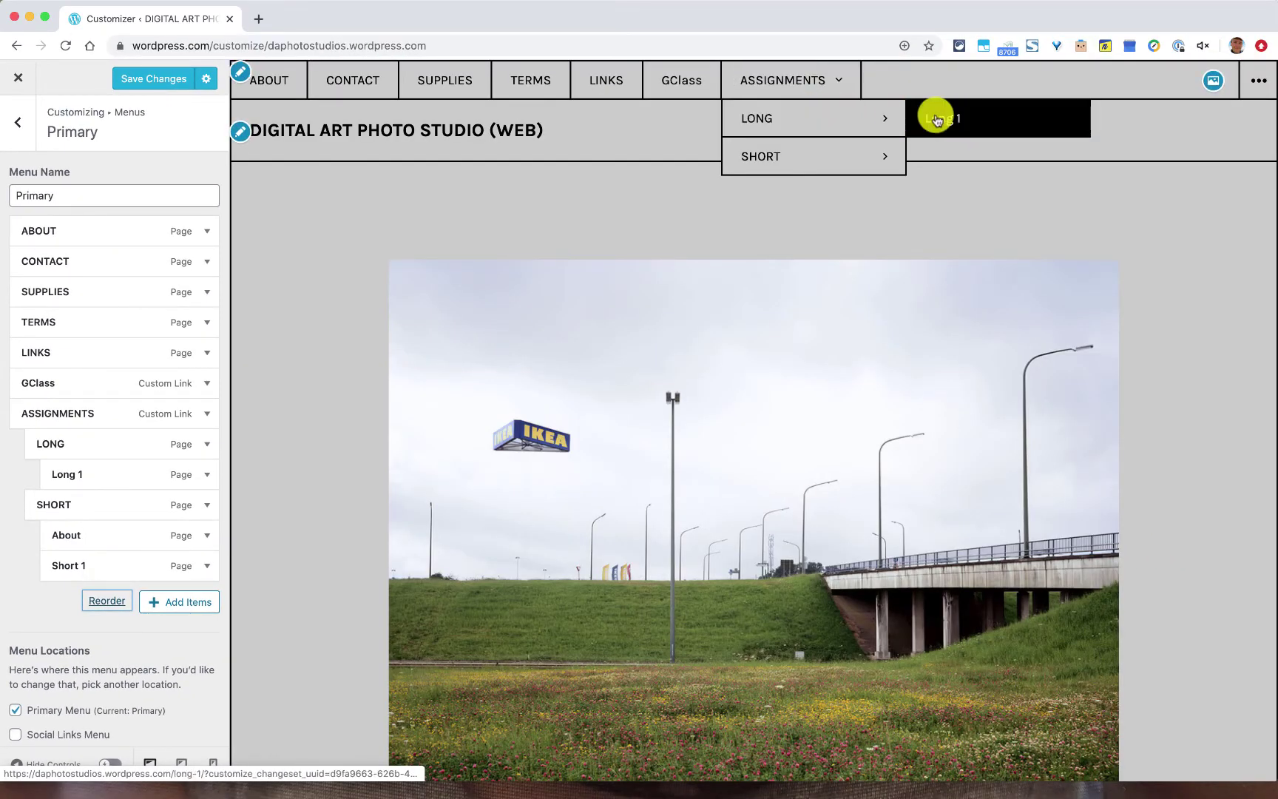
mouse_move(807, 153)
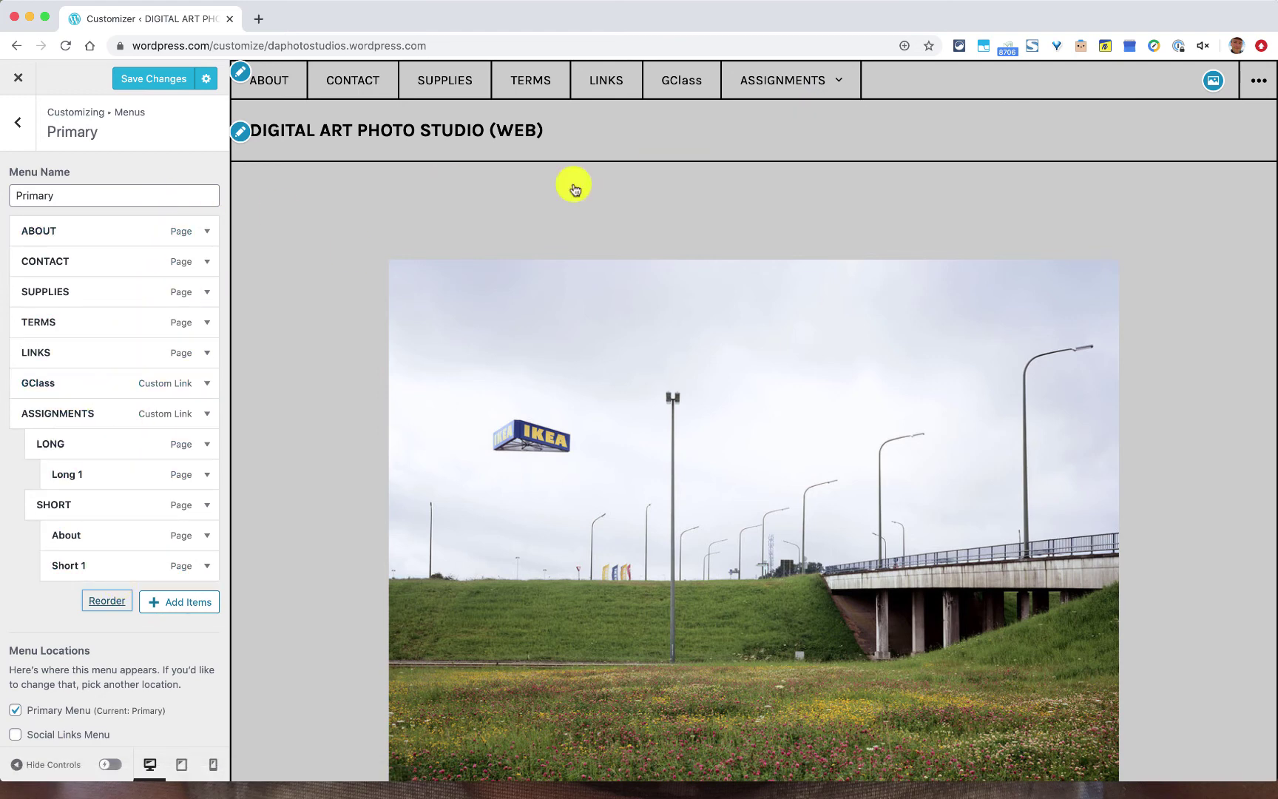
mouse_move(750, 127)
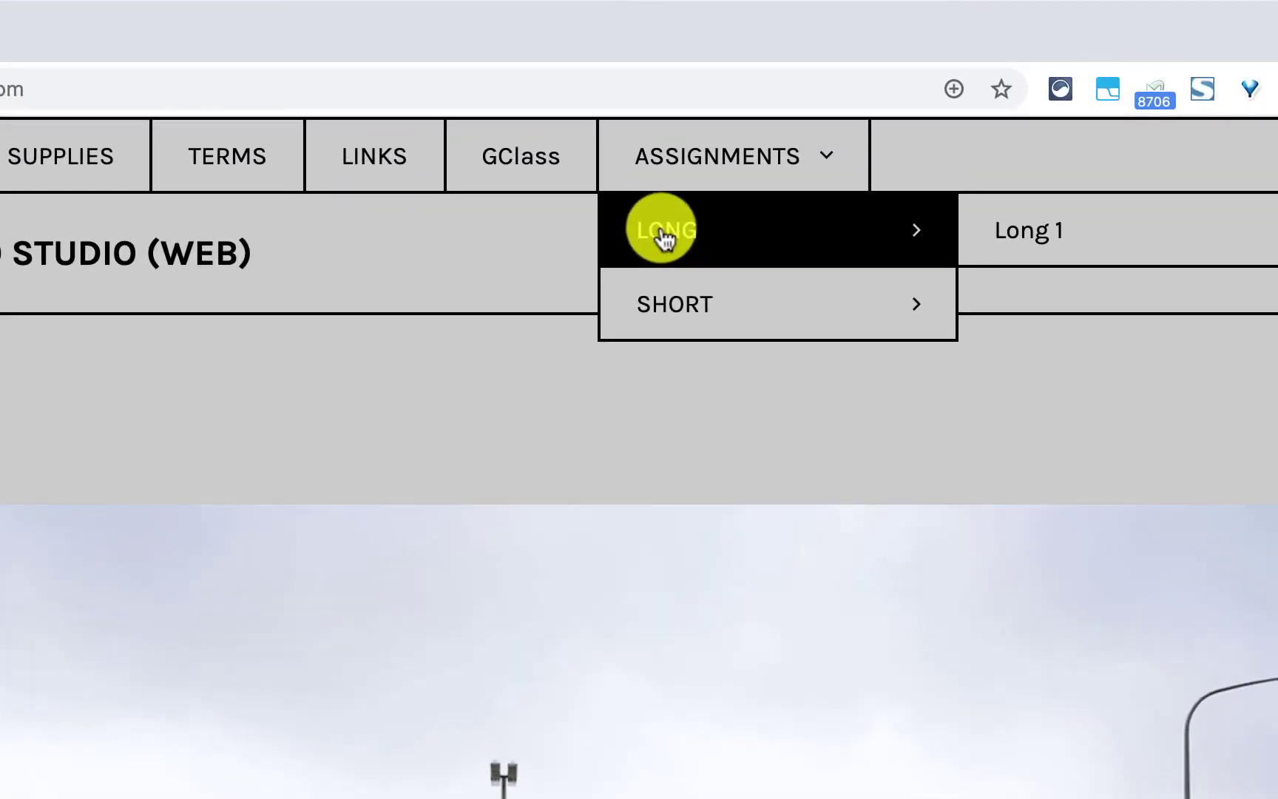
left_click(660, 224)
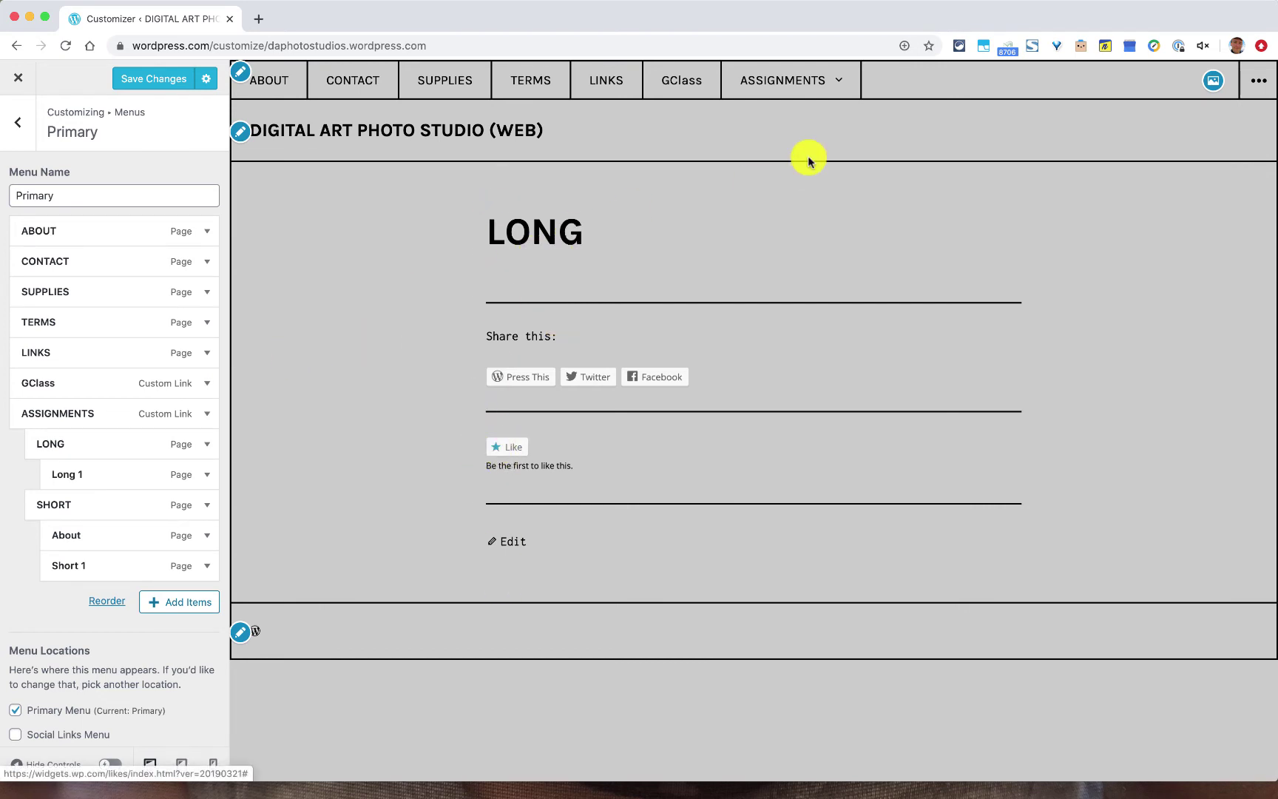
mouse_move(836, 89)
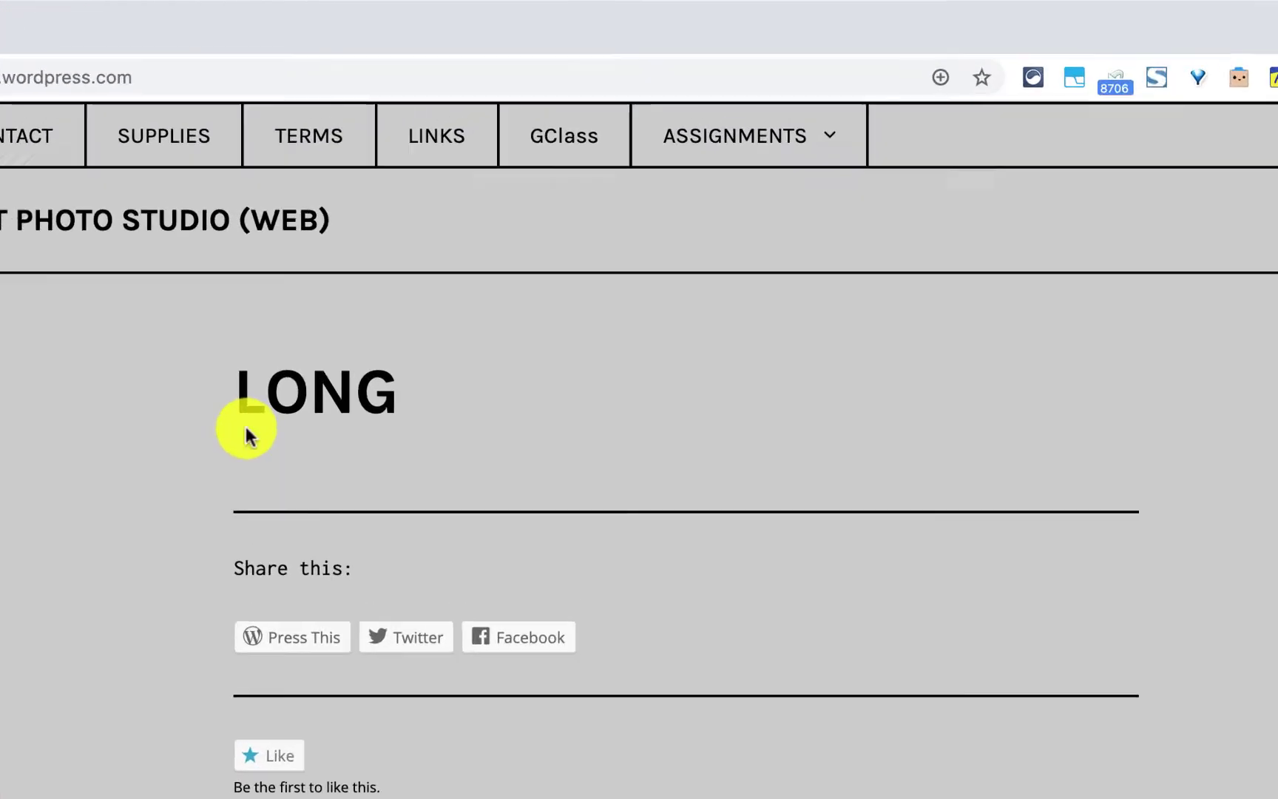
mouse_move(714, 147)
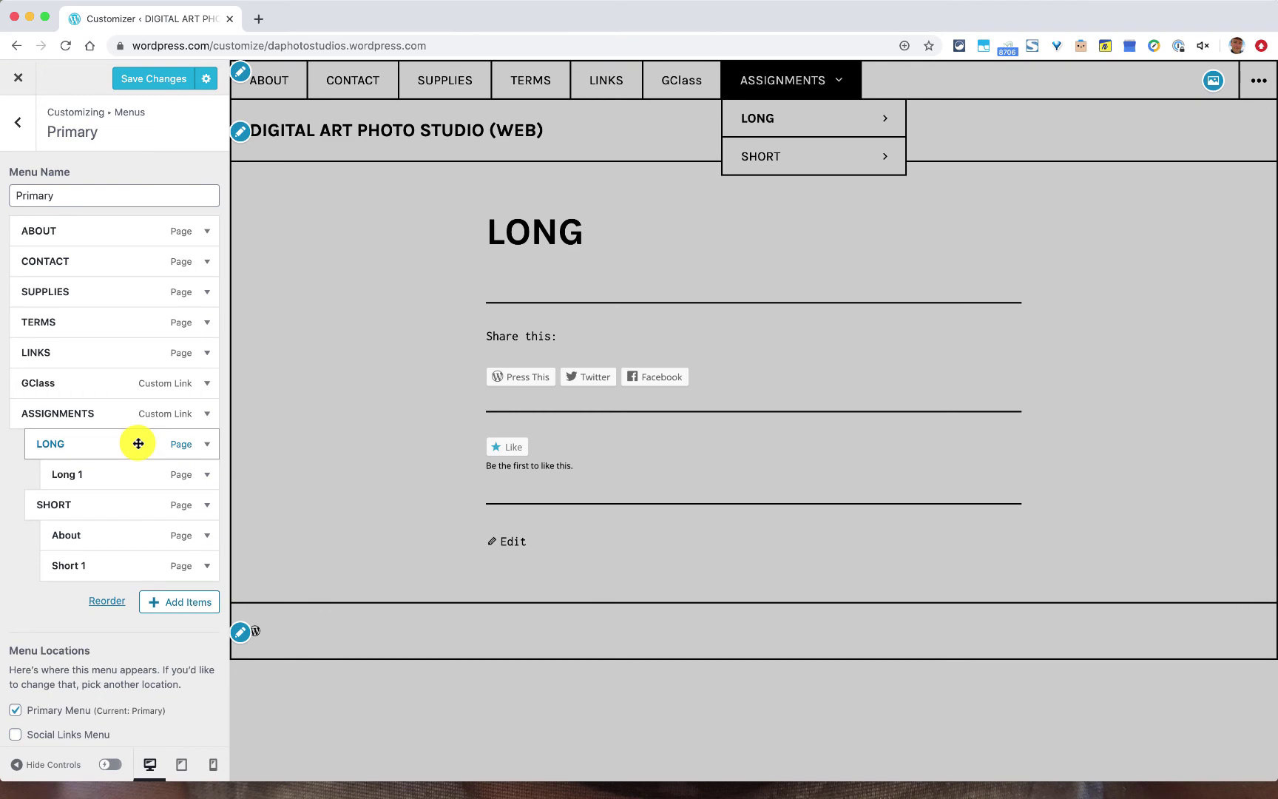
- Remove the LONG and SHORT pages from the Primary menu, keeping their sub-pages
left_click(138, 444)
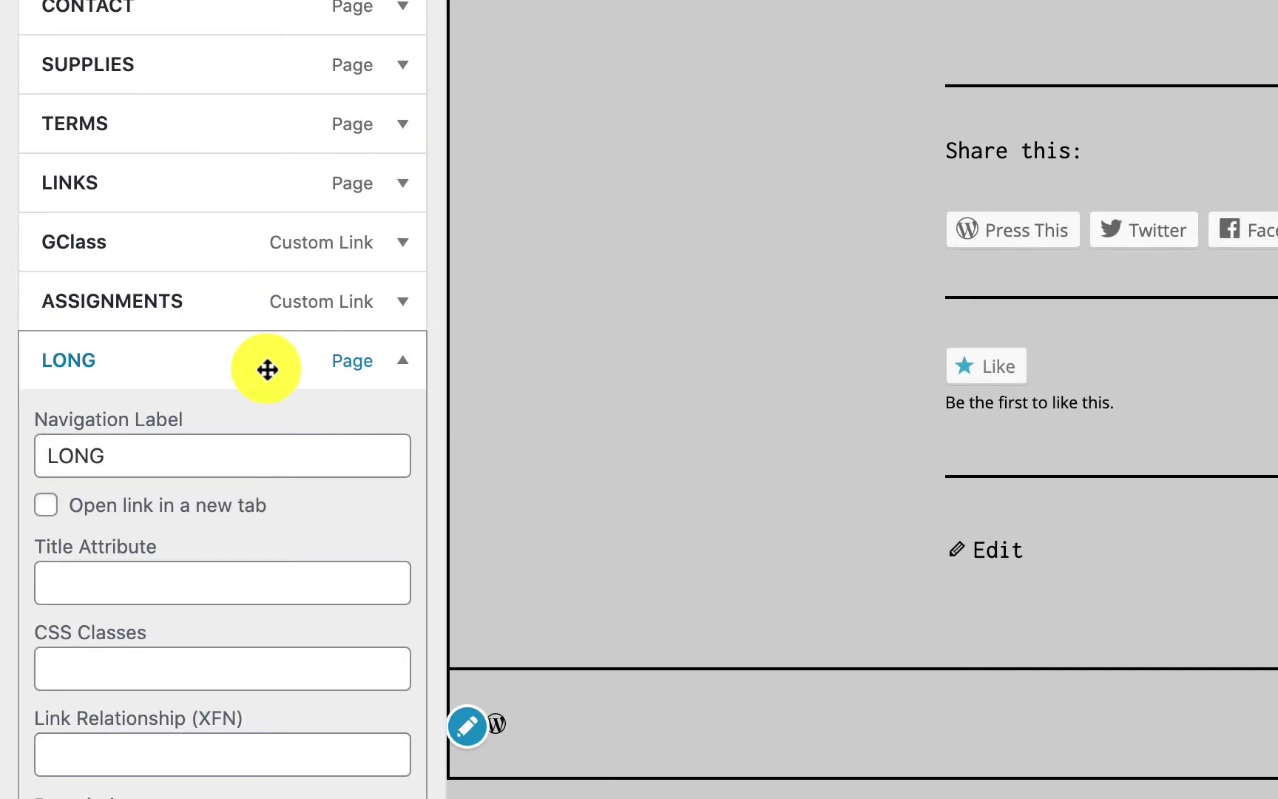
left_click(267, 370)
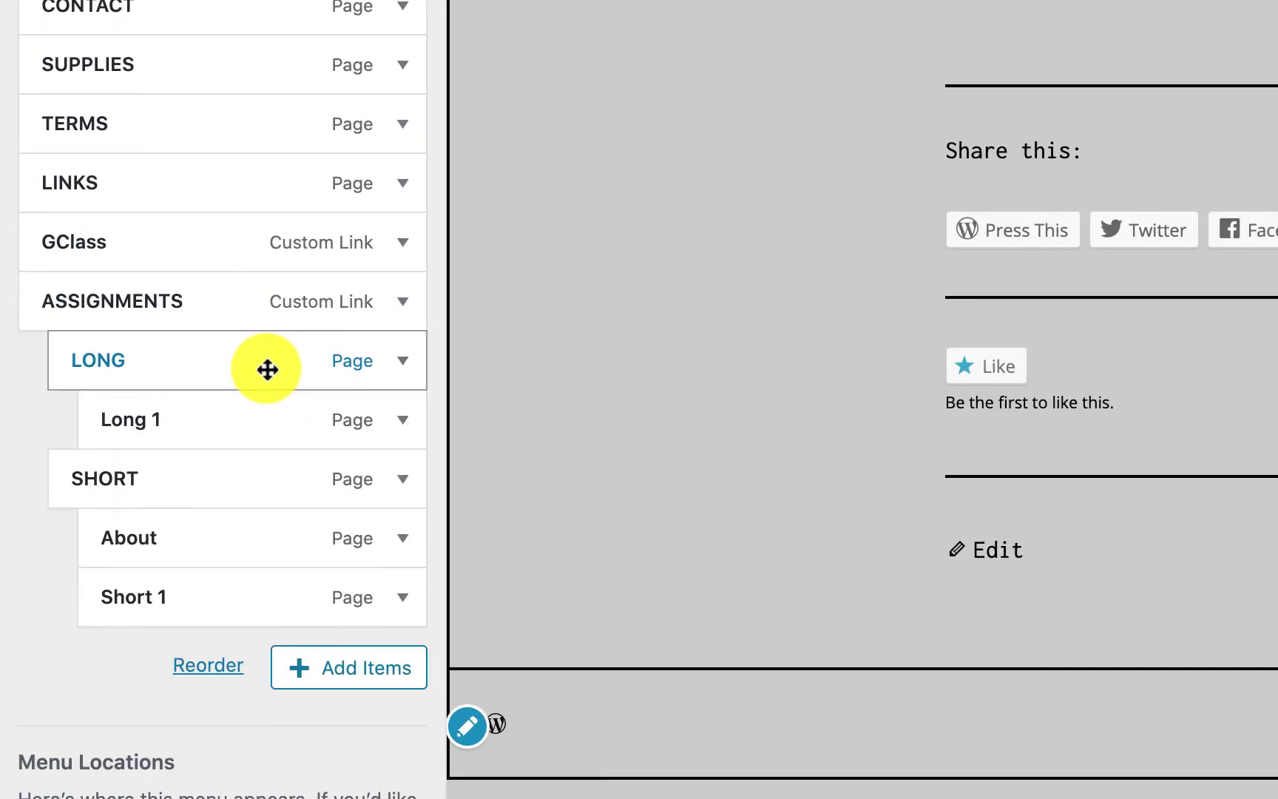
left_click(310, 669)
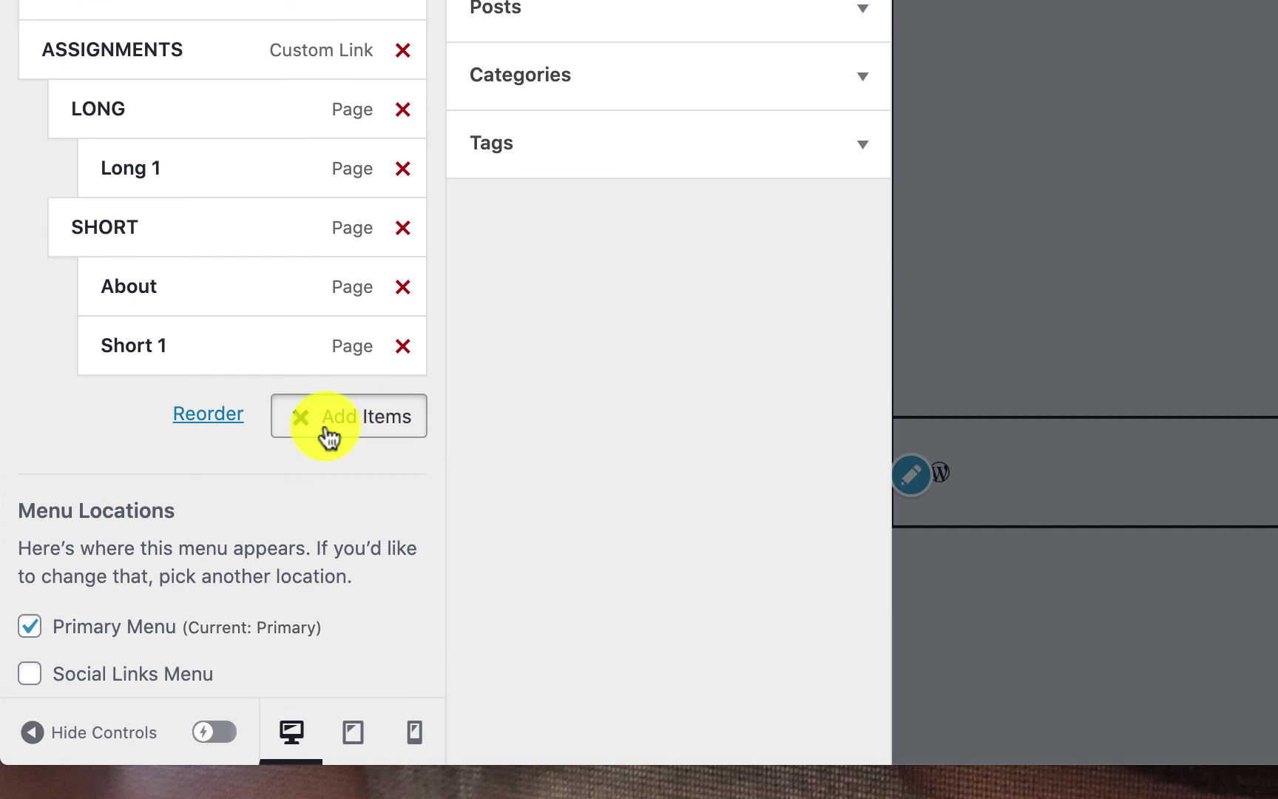
left_click(403, 110)
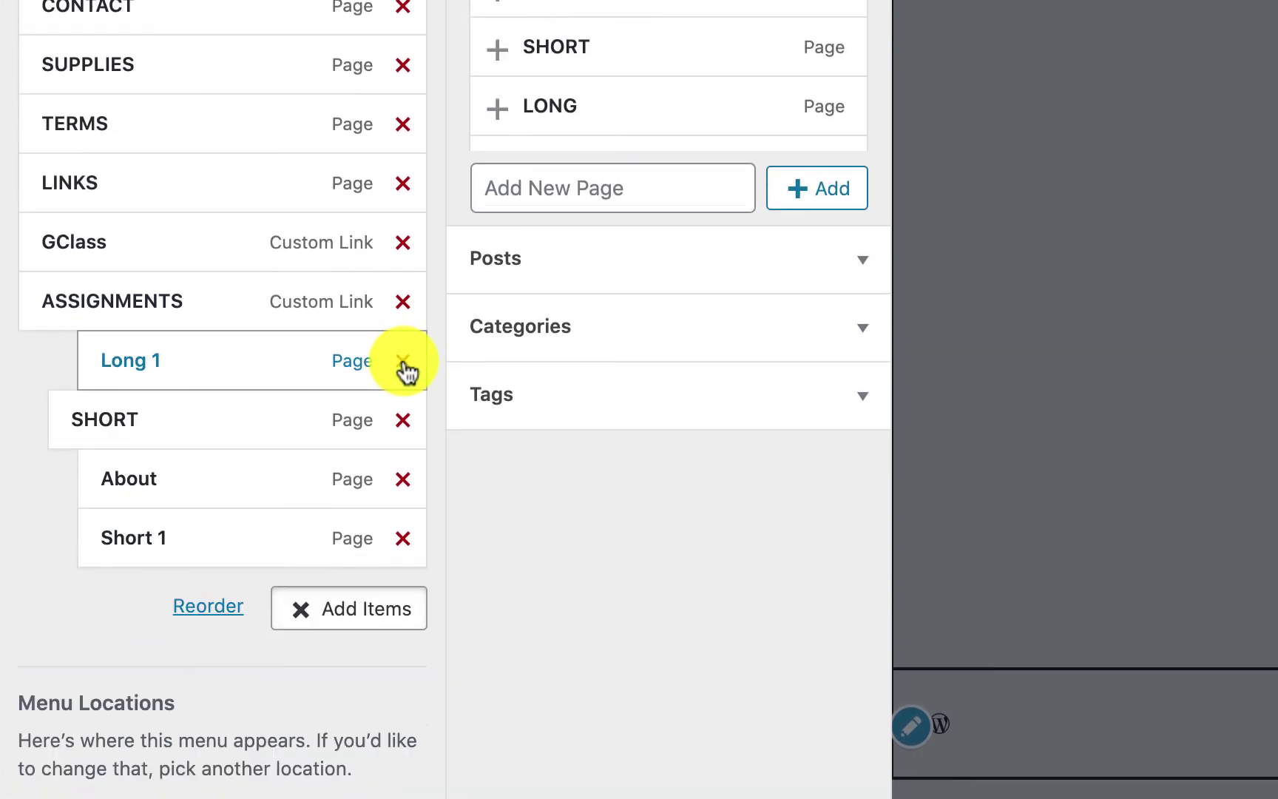
left_click(406, 420)
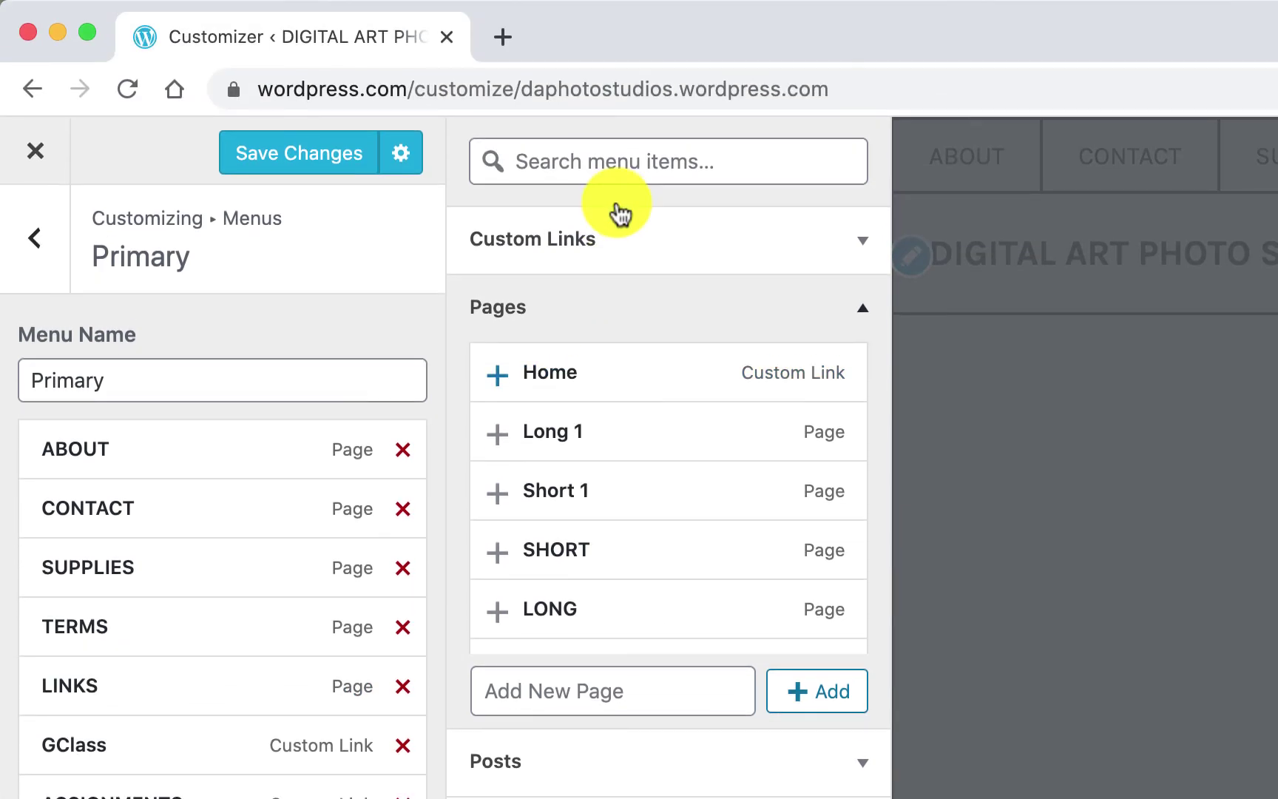
- Add a custom link with the text LONG and the URL # to the Primary menu
left_click(635, 252)
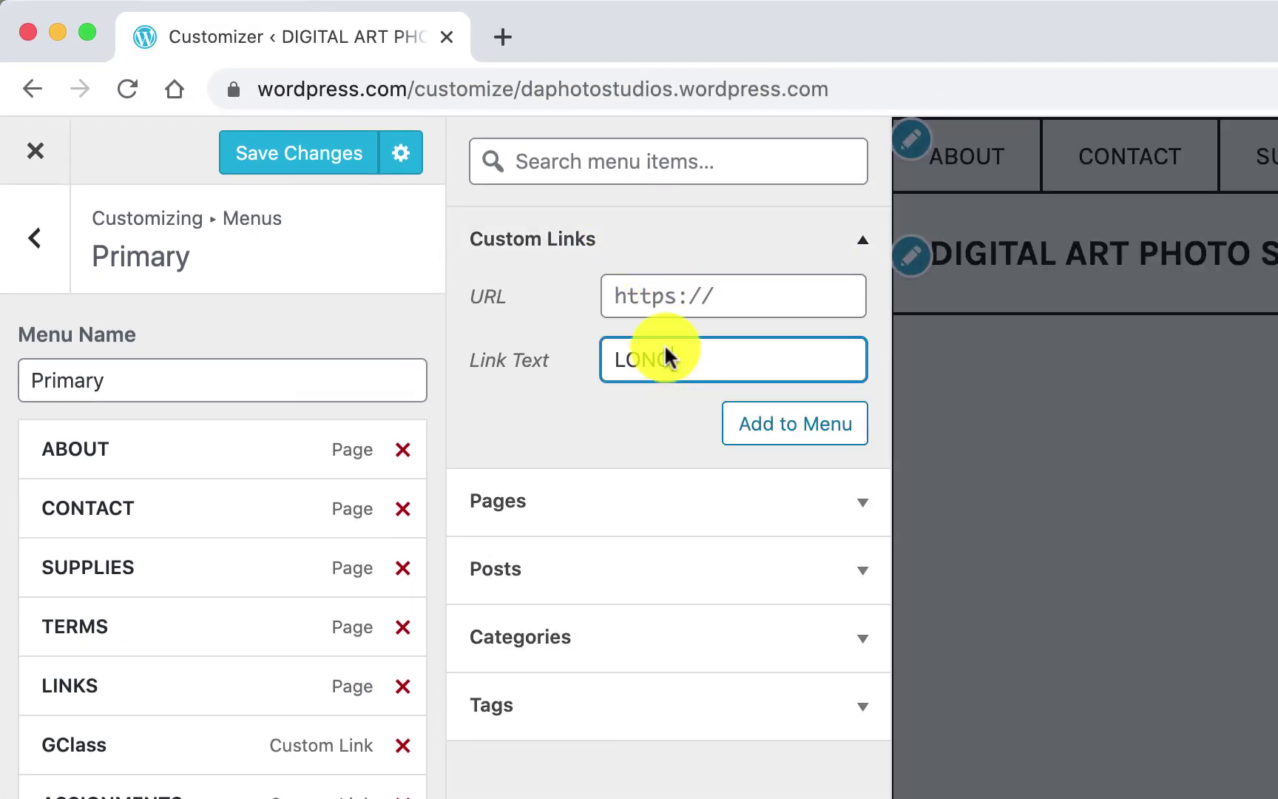
left_click(678, 310)
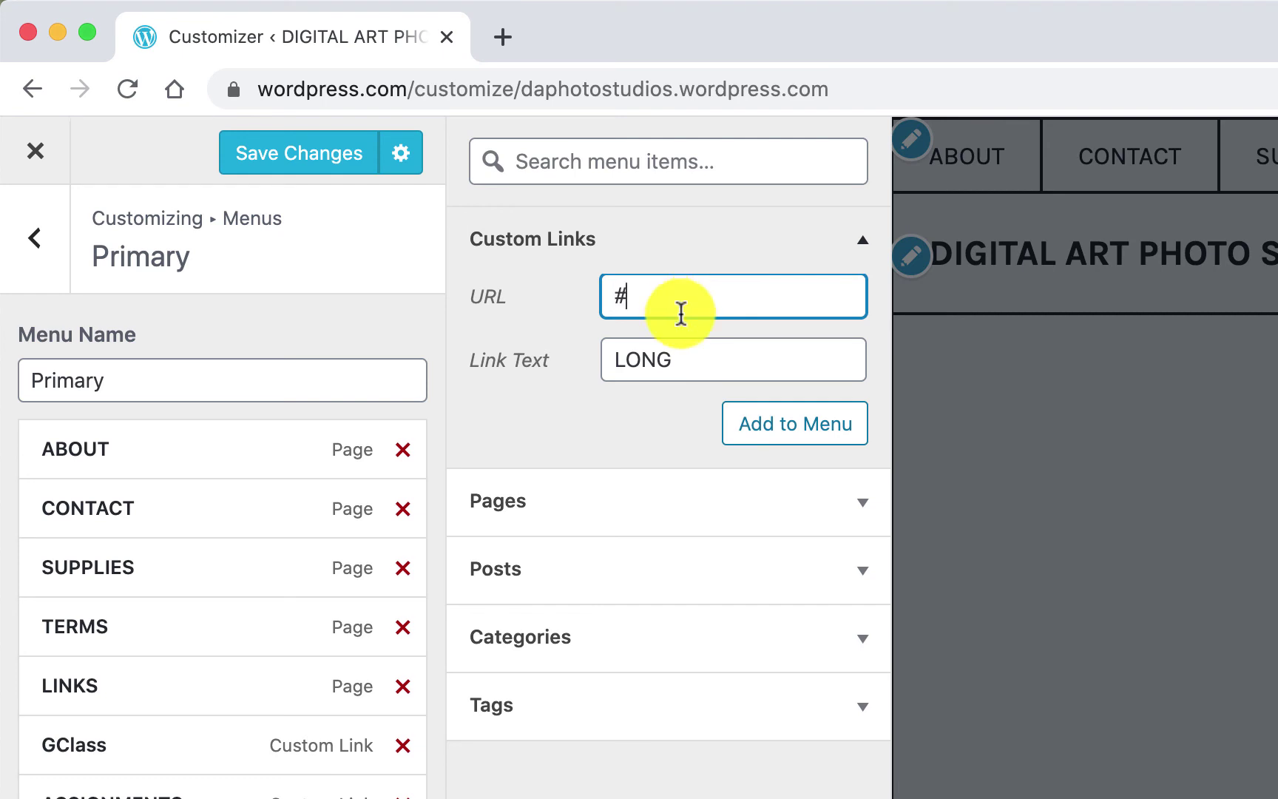
left_click(806, 424)
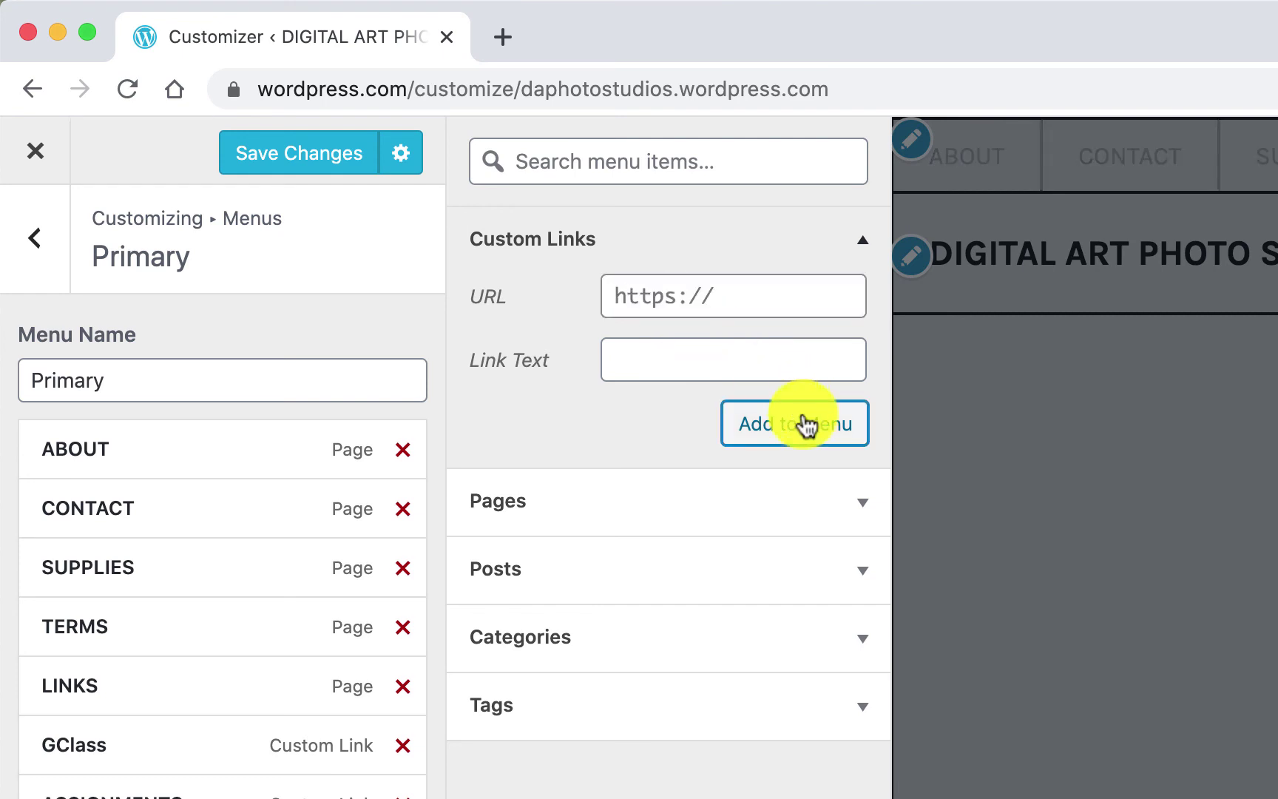
- Add a custom link with the text SHORT and the URL # to the Primary menu
left_click(668, 341)
type("SHORT")
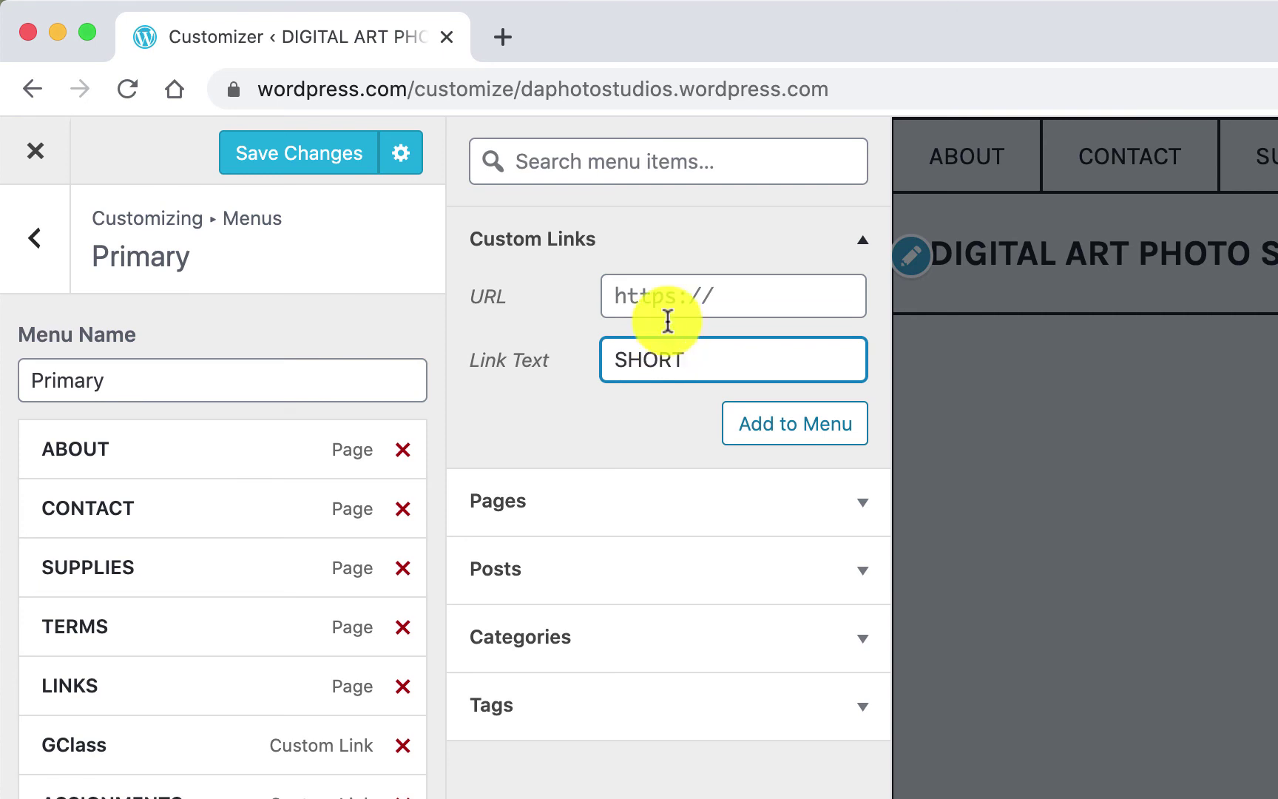
left_click(661, 302)
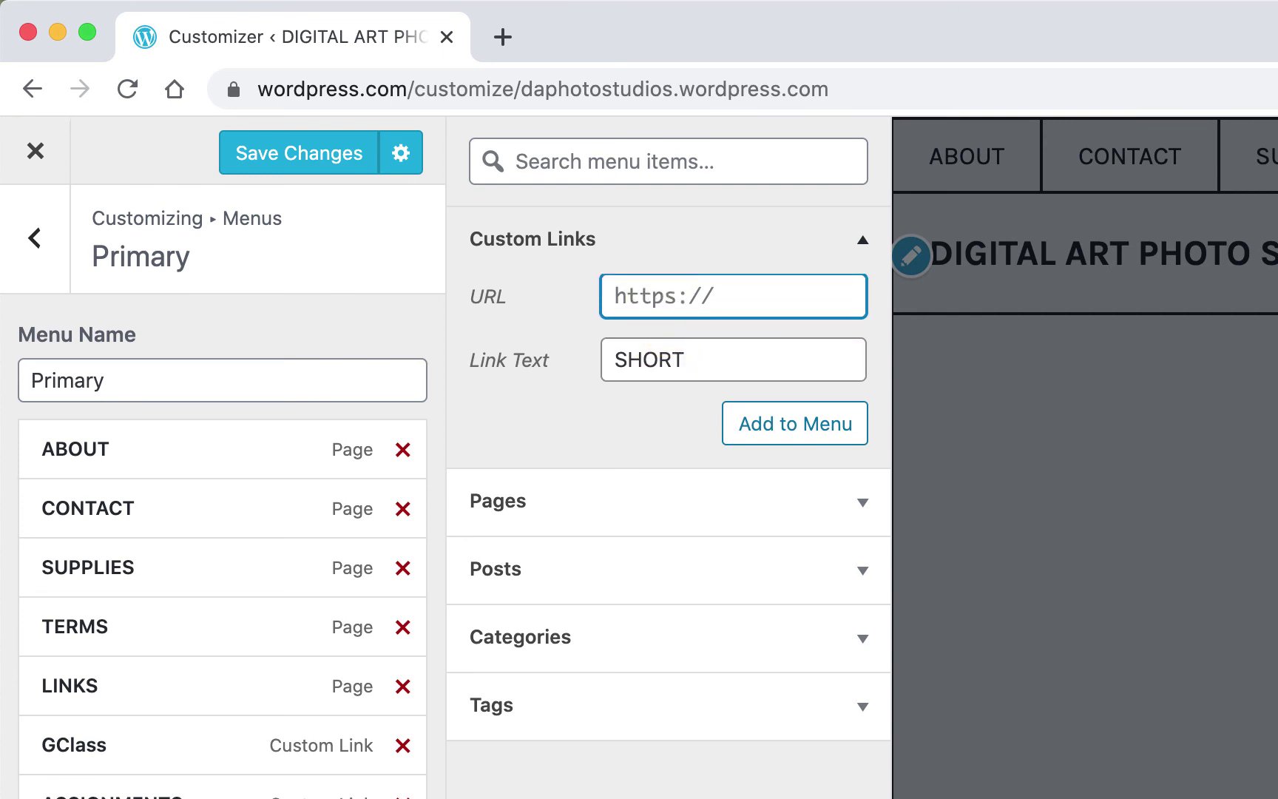
type("#")
left_click(772, 423)
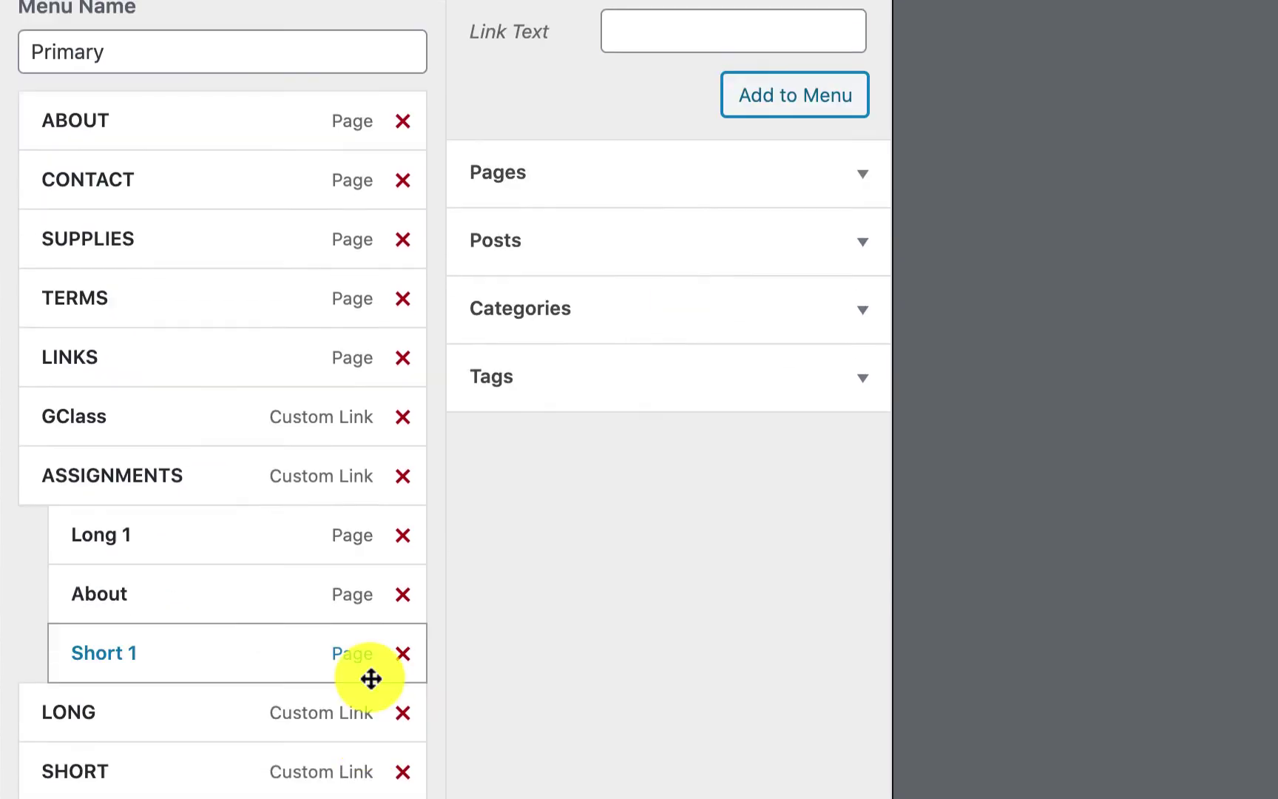
- Nest the LONG and SHORT custom links under ASSIGNMENTS, with LONG above Long 1 and SHORT above Short 1
left_click_drag(109, 783, 112, 547)
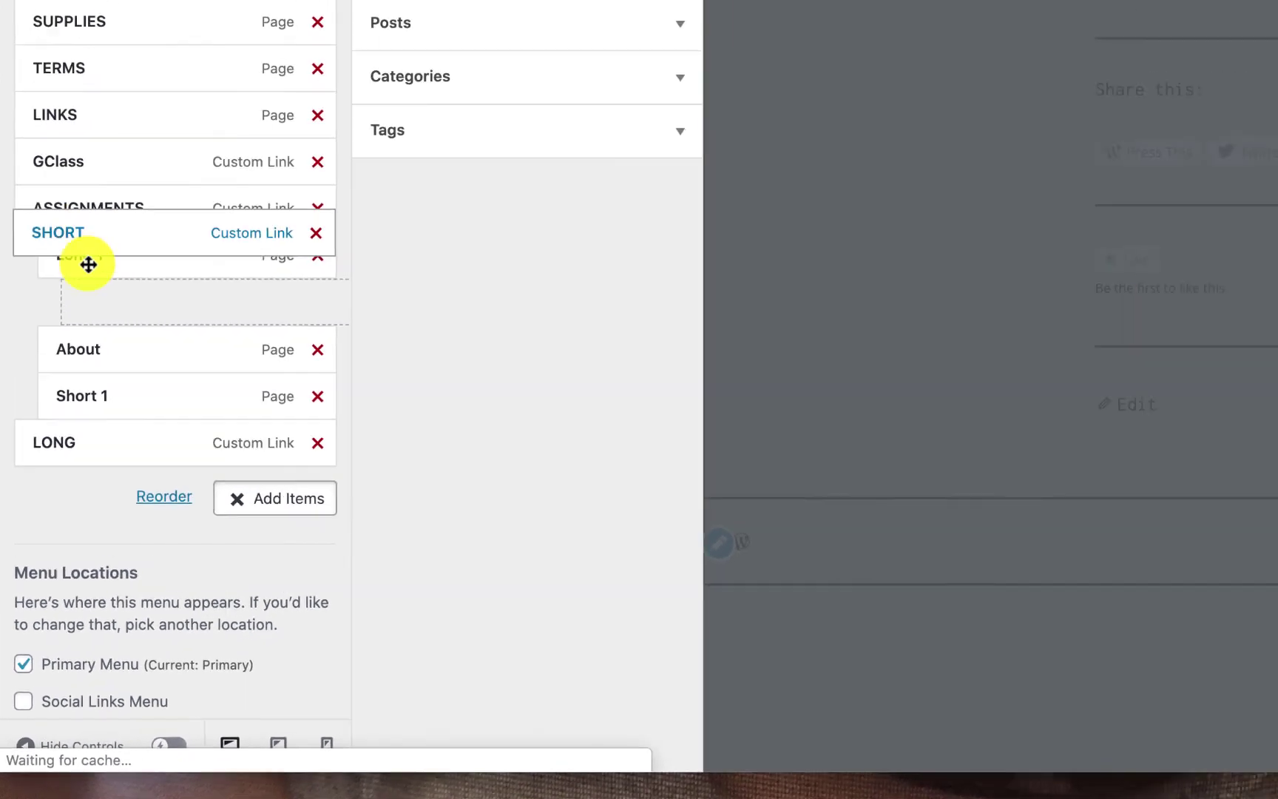
left_click_drag(88, 264, 88, 355)
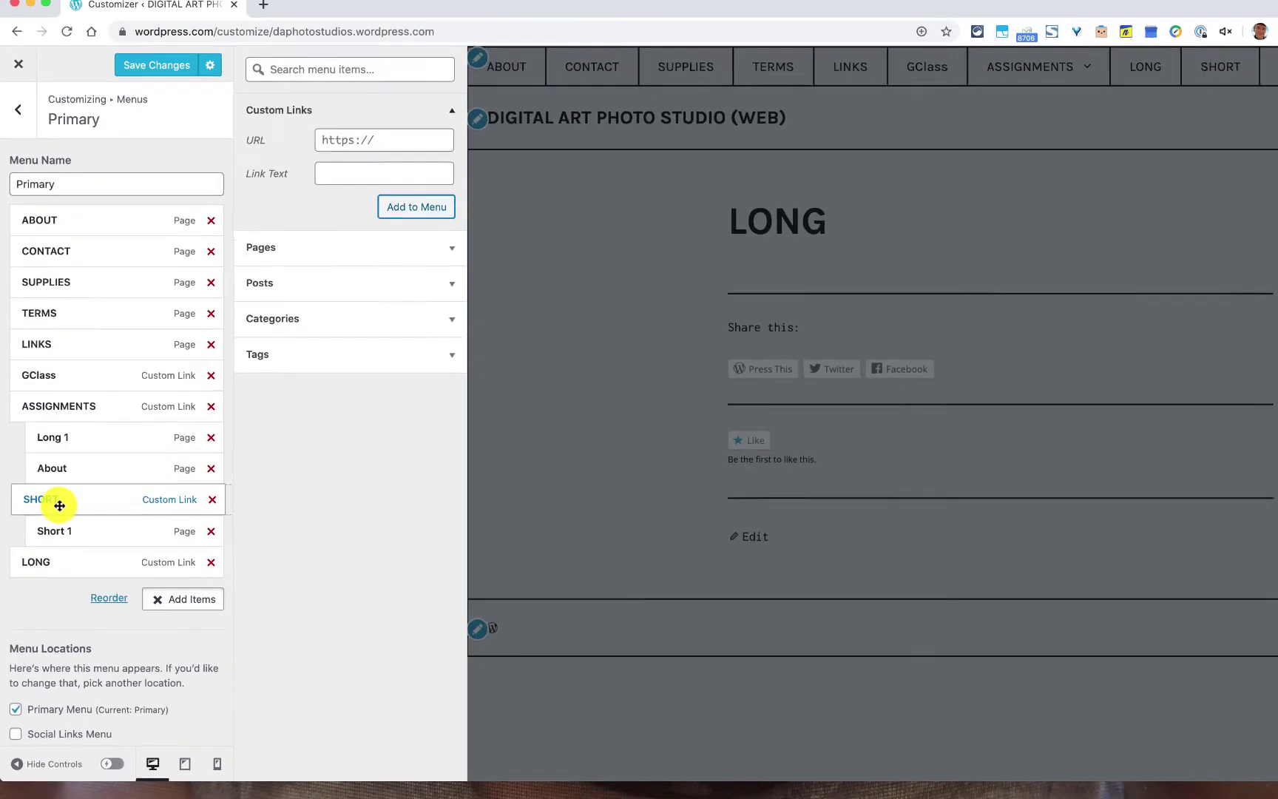
left_click_drag(59, 505, 70, 504)
left_click_drag(62, 567, 75, 466)
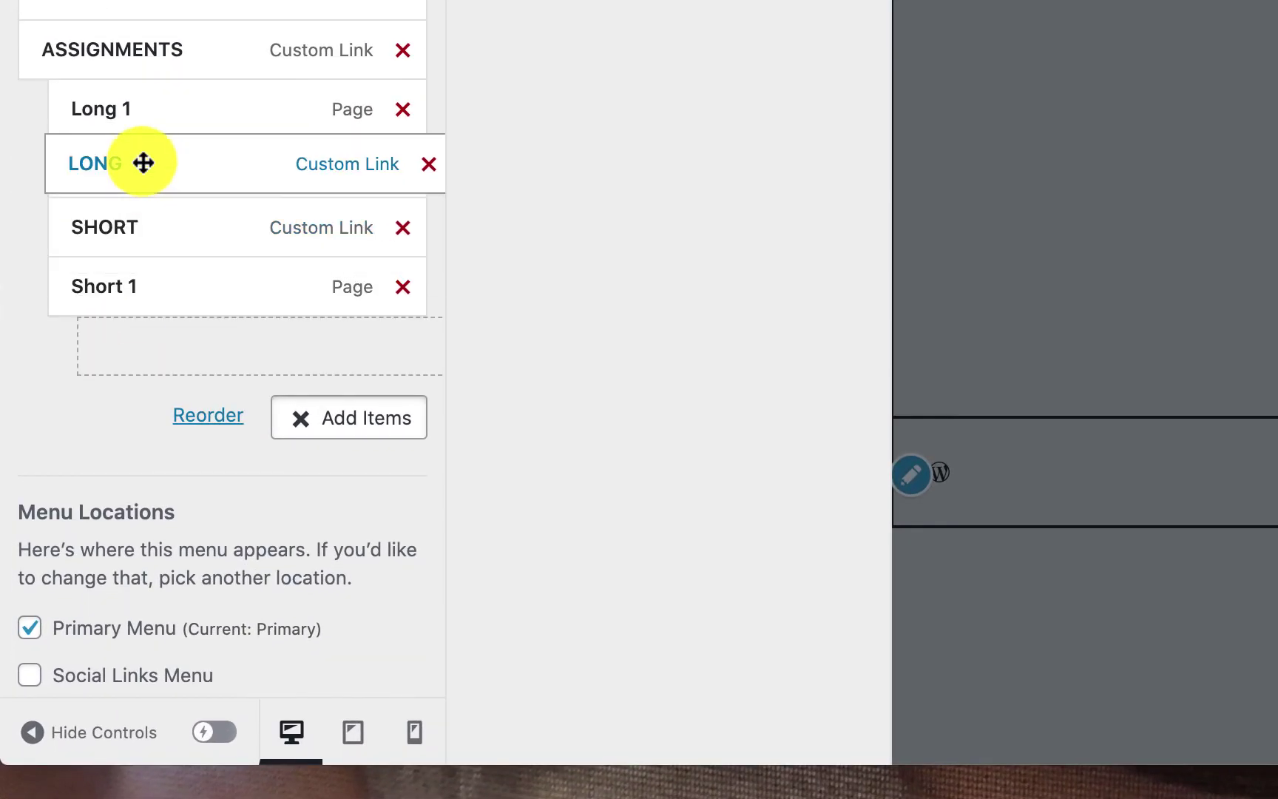
left_click_drag(142, 162, 143, 109)
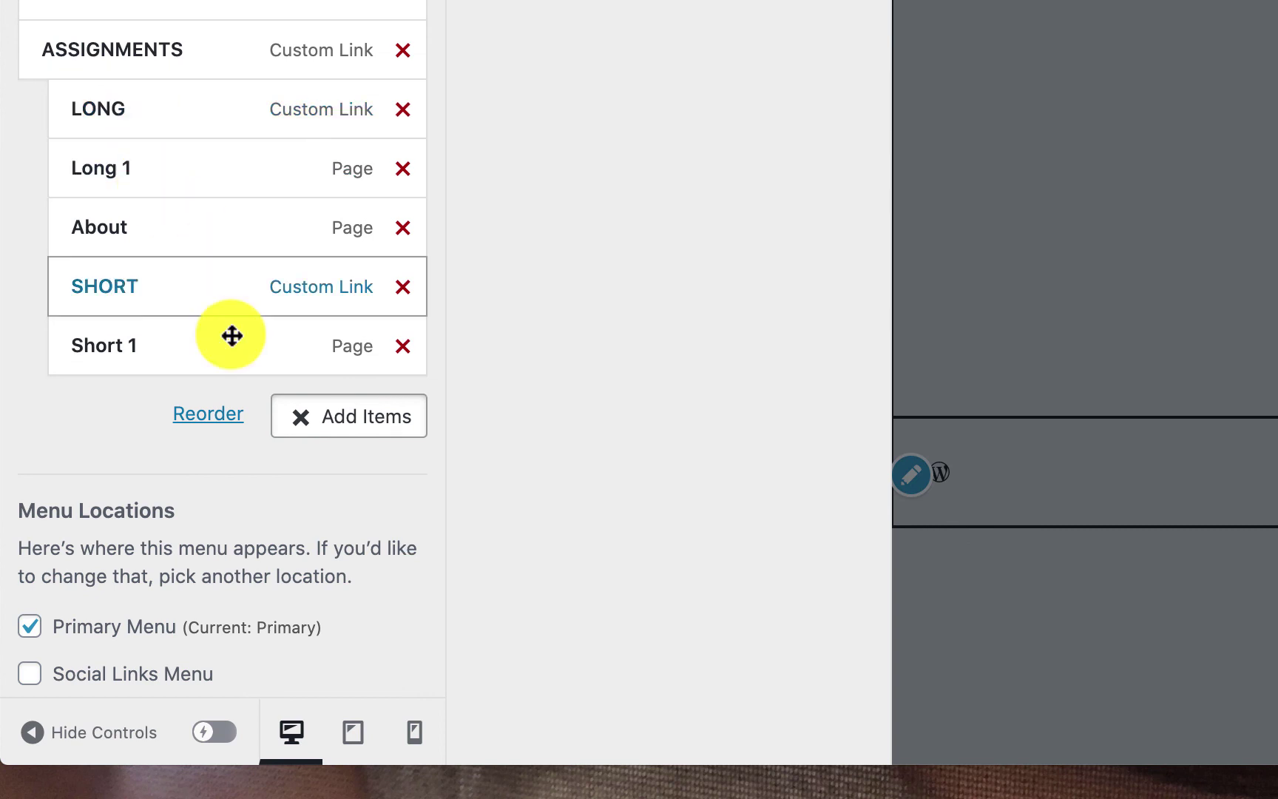
- Indent Long 1 under the LONG link and Short 1 under the SHORT link, and finish reordering
left_click(209, 415)
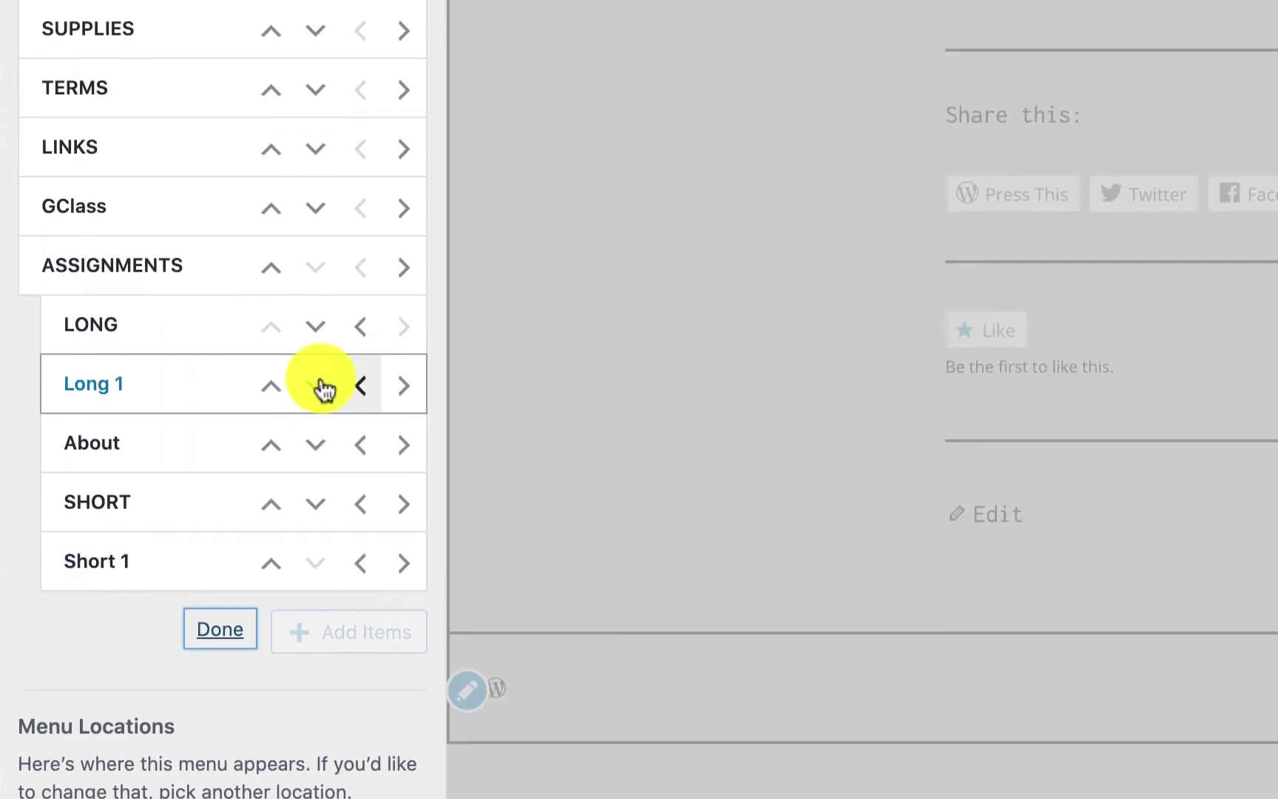
left_click(403, 385)
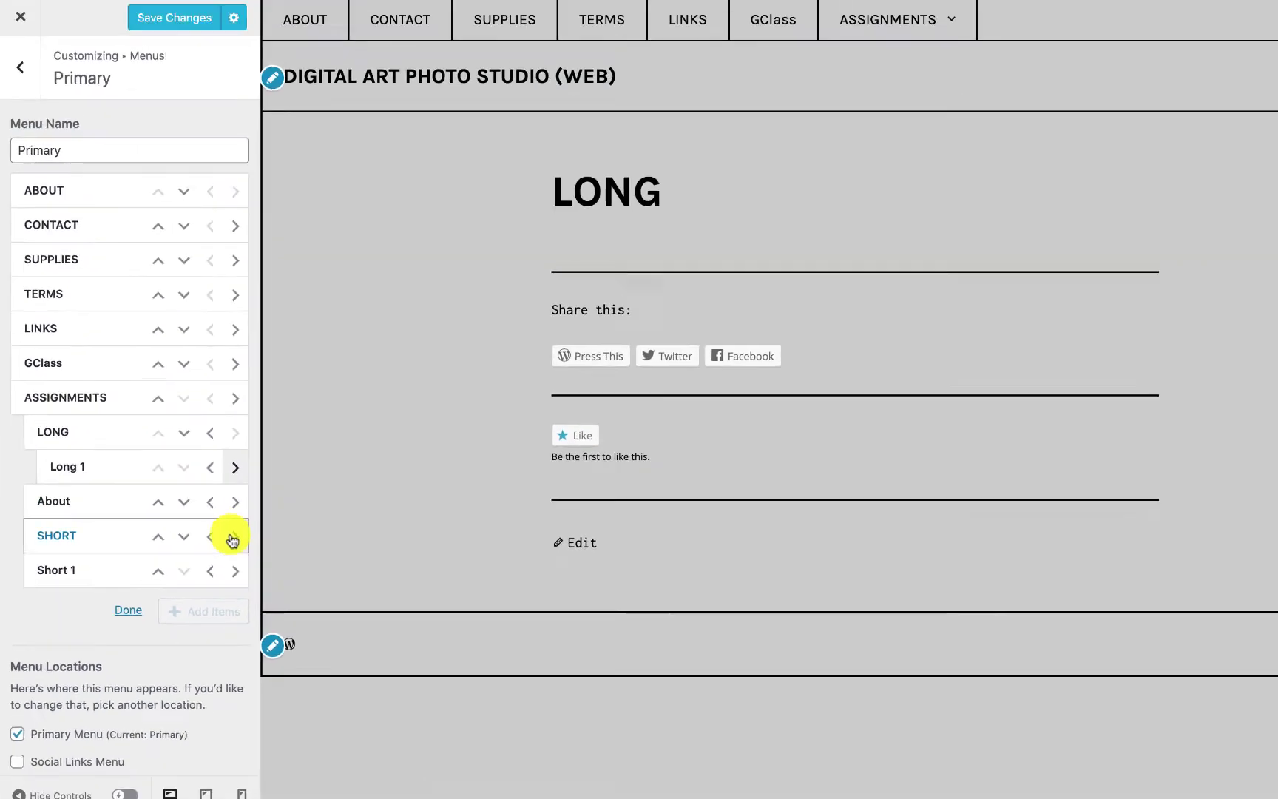
left_click(235, 571)
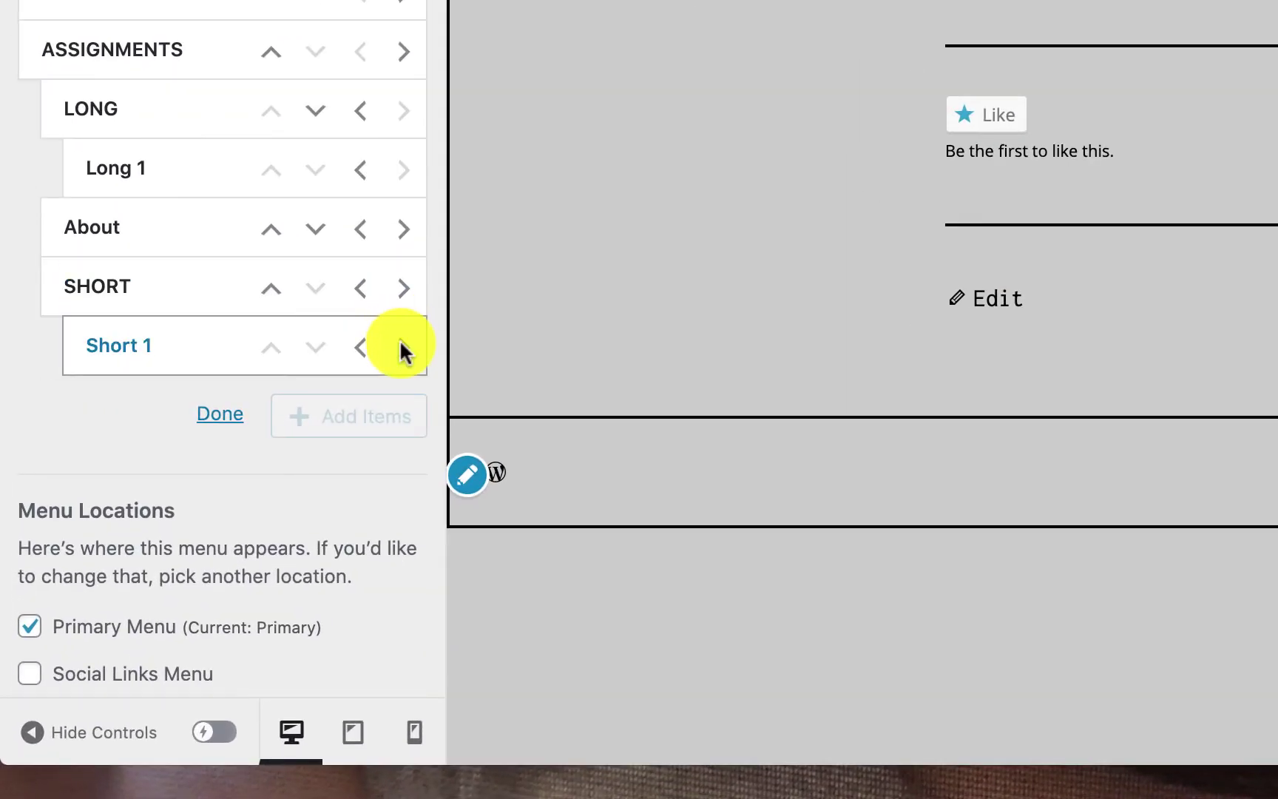
left_click(219, 415)
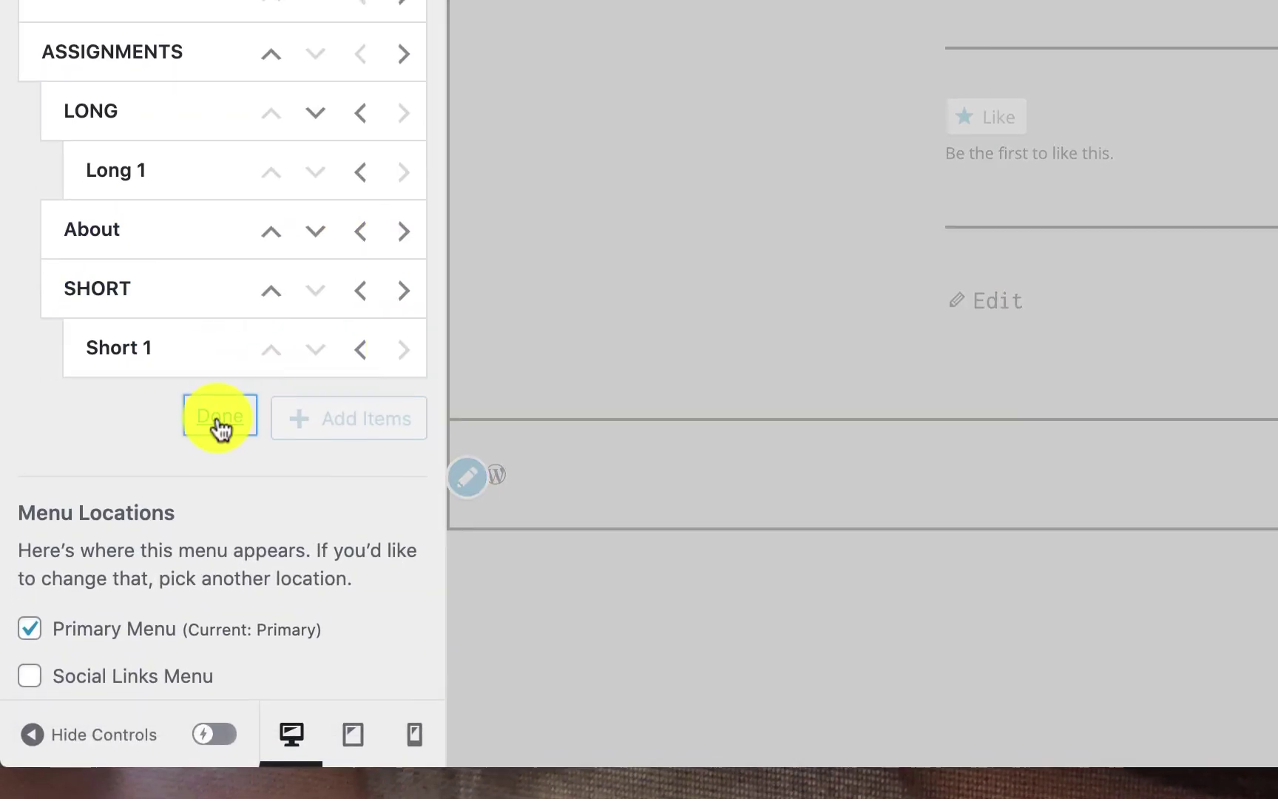
- Remove the About page located between Long 1 and SHORT from the Primary menu
left_click(406, 488)
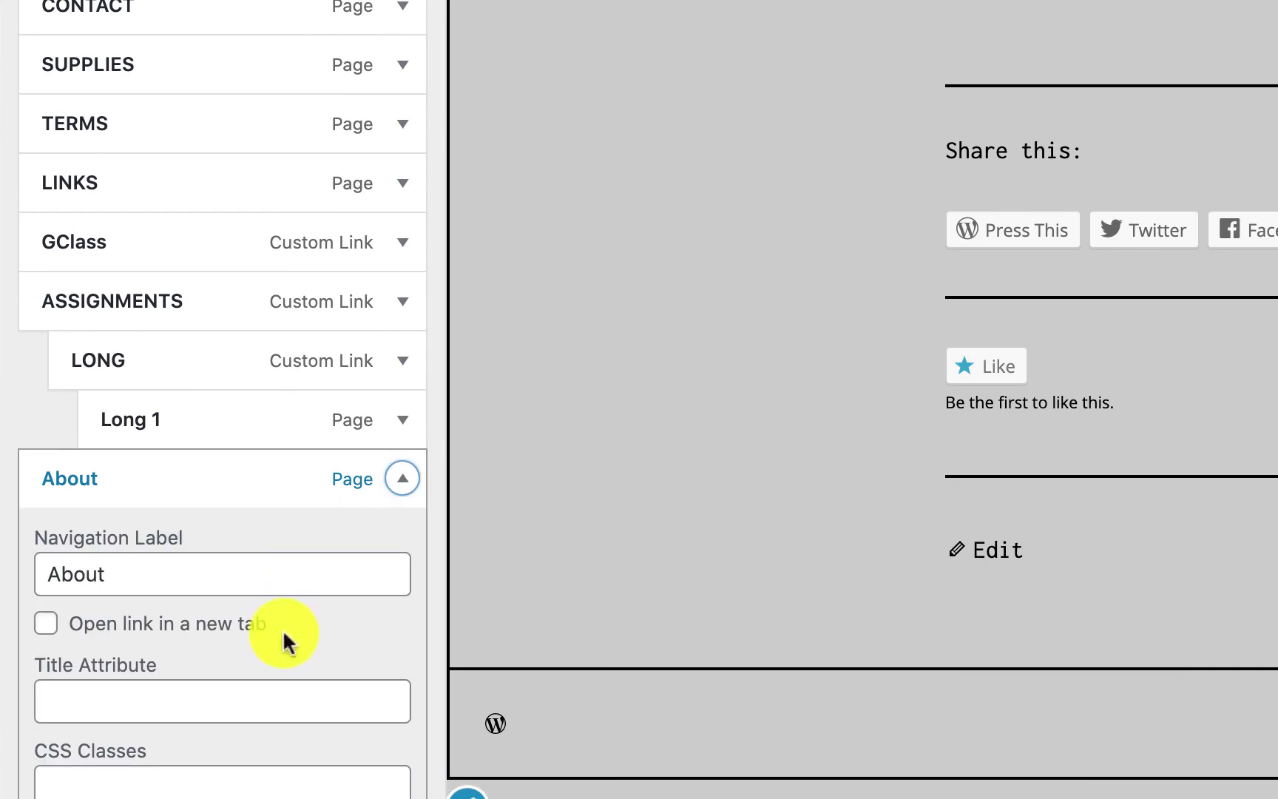
scroll(180, 684, "down", 10)
left_click(71, 596)
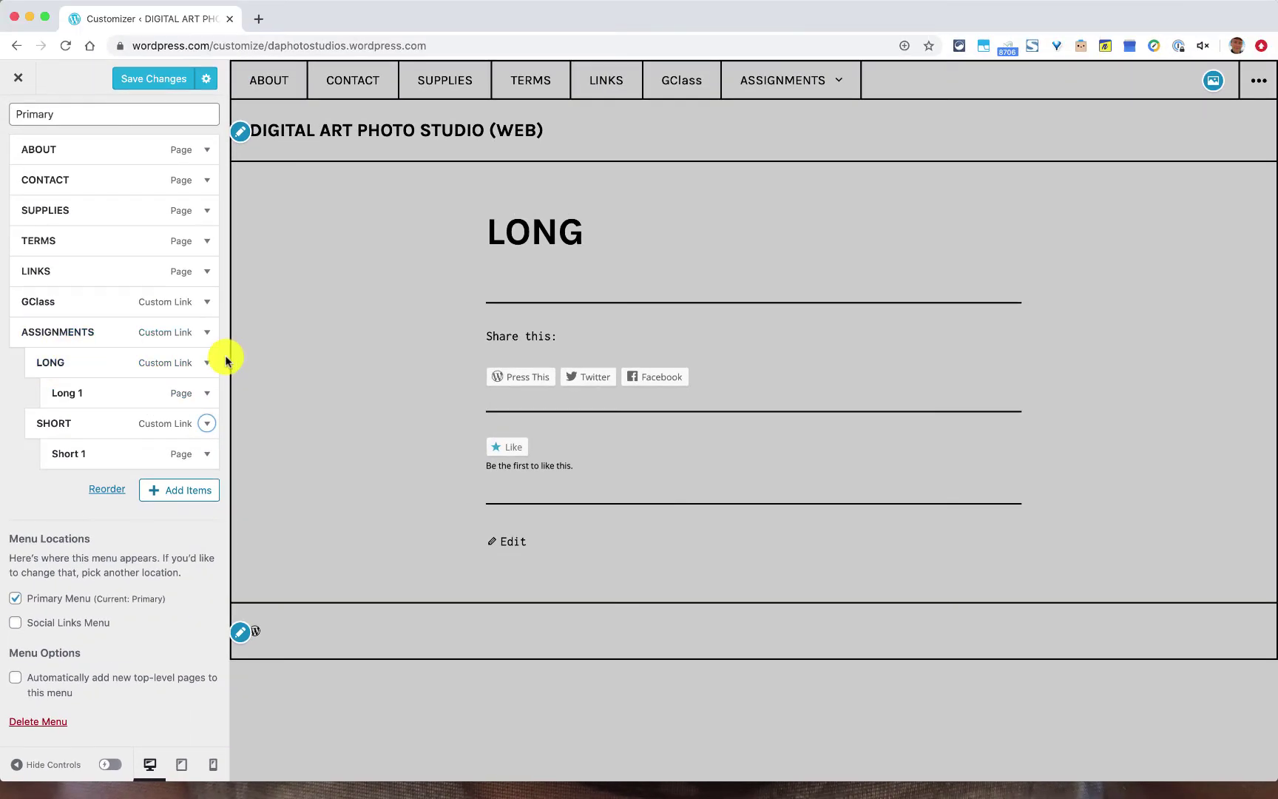
- Check the LONG and SHORT submenus of the rebuilt ASSIGNMENTS dropdown in the site preview
mouse_move(813, 62)
mouse_move(814, 122)
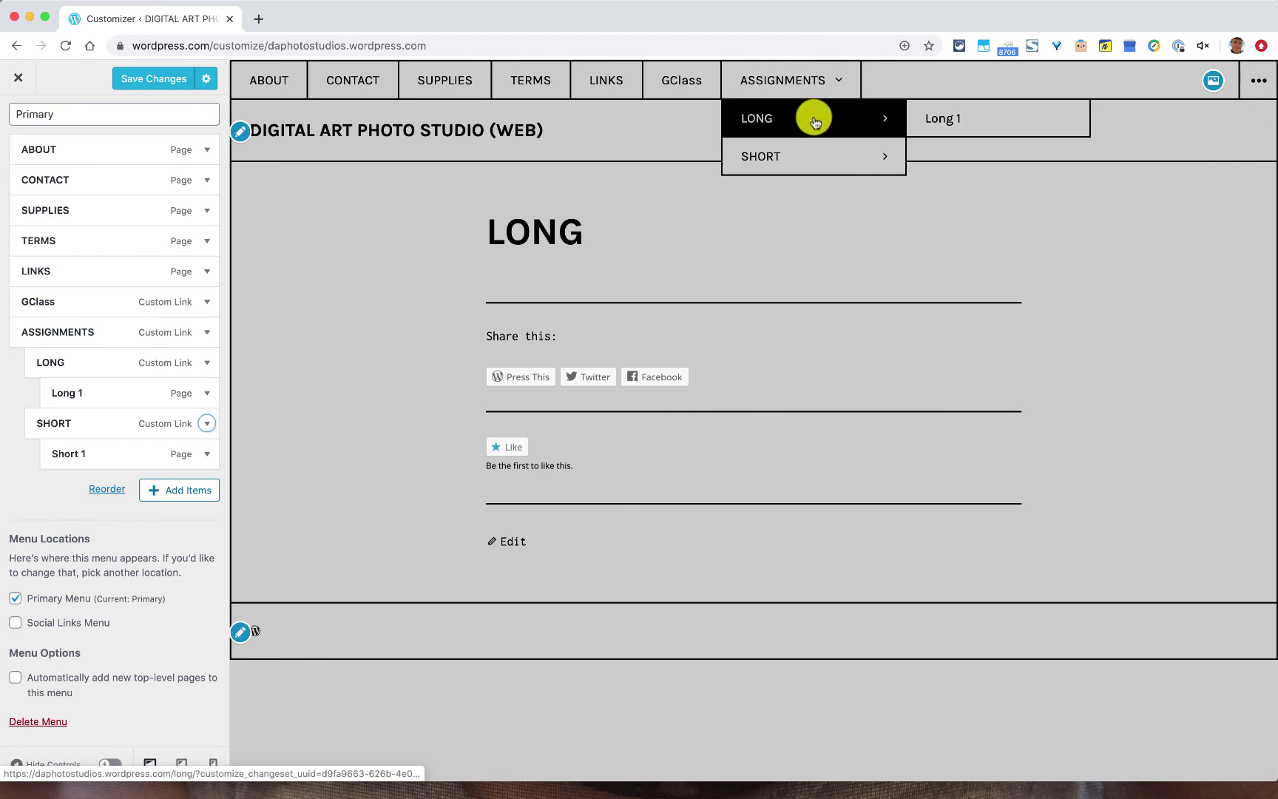
mouse_move(801, 162)
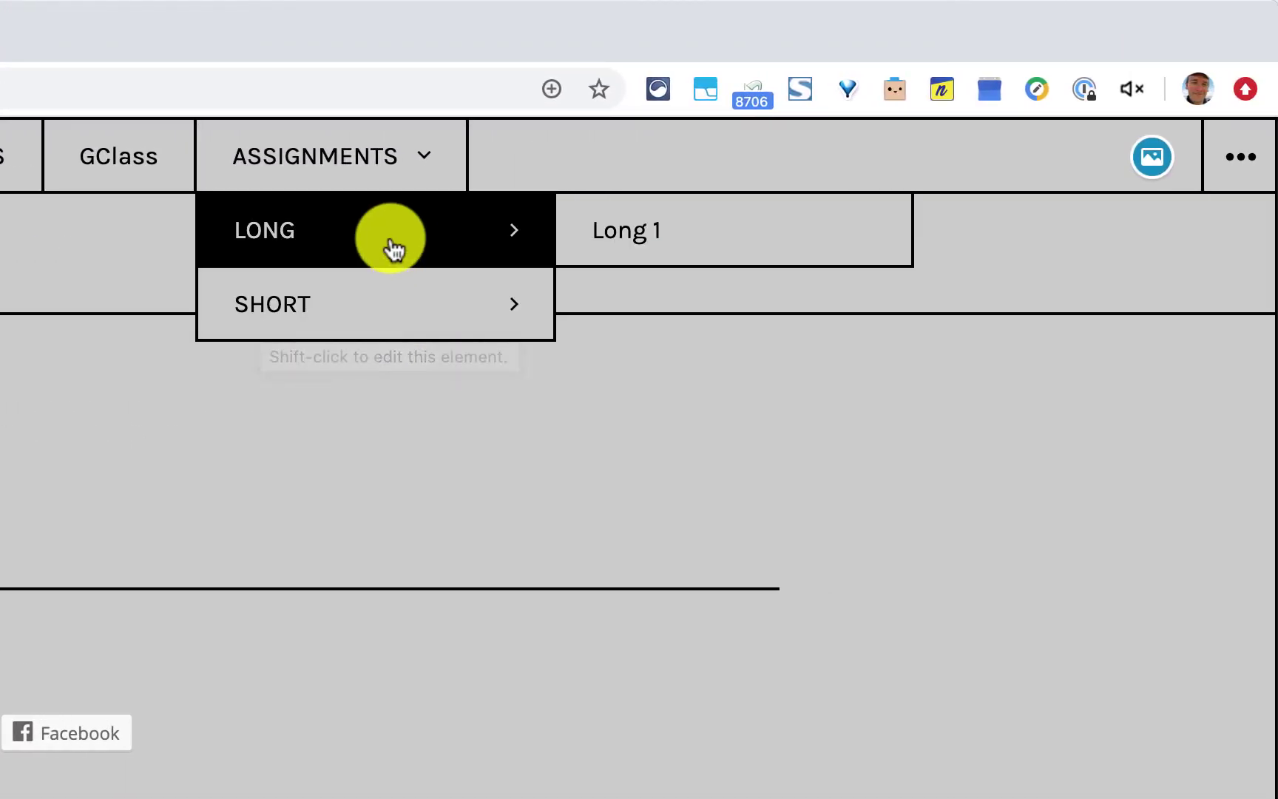
- Open the Short 1 page from the SHORT submenu under ASSIGNMENTS in the site preview
mouse_move(392, 178)
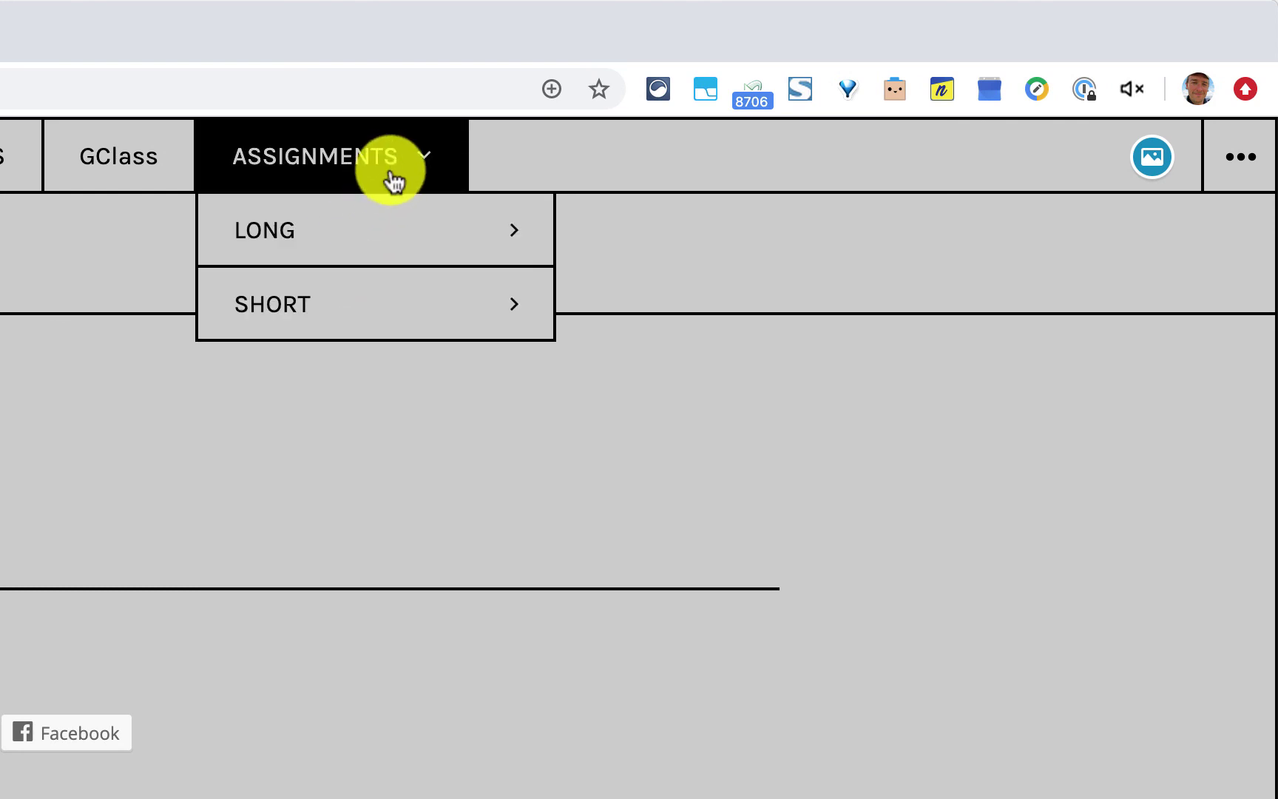
mouse_move(263, 235)
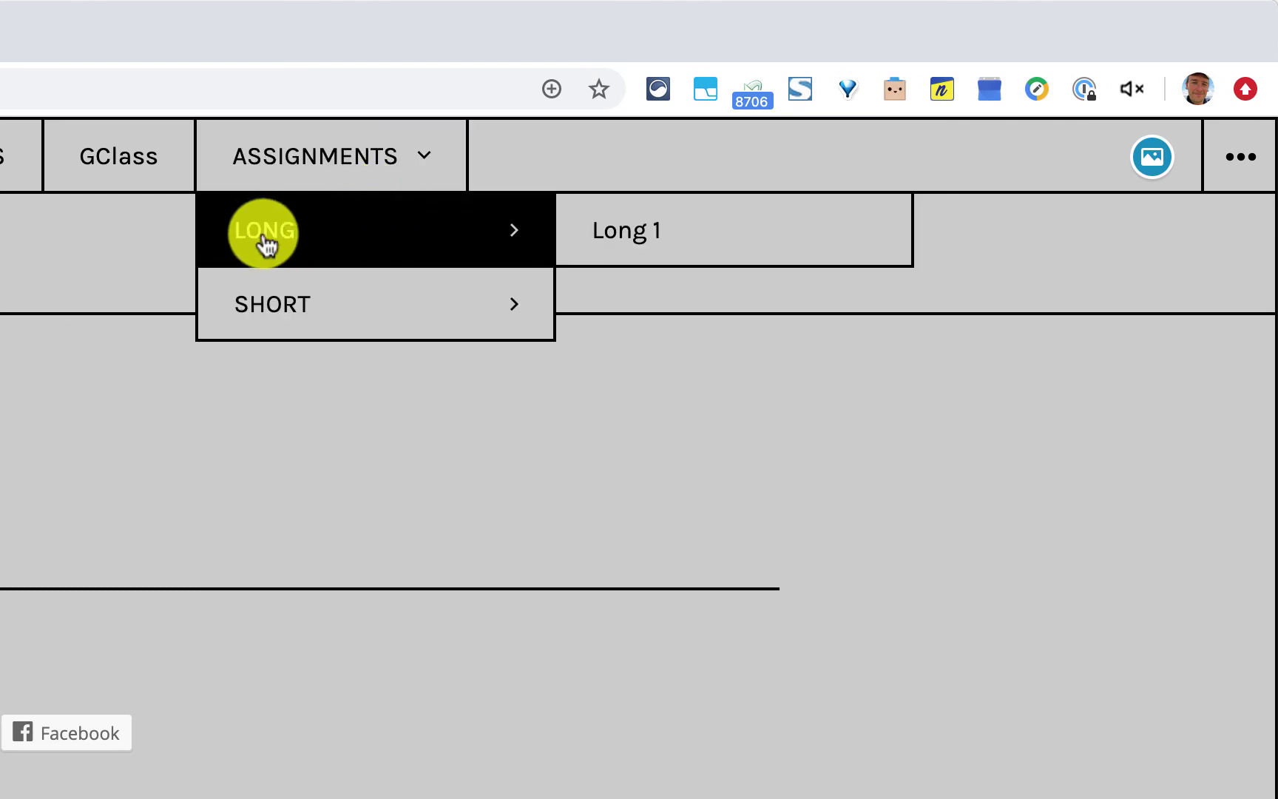
mouse_move(266, 279)
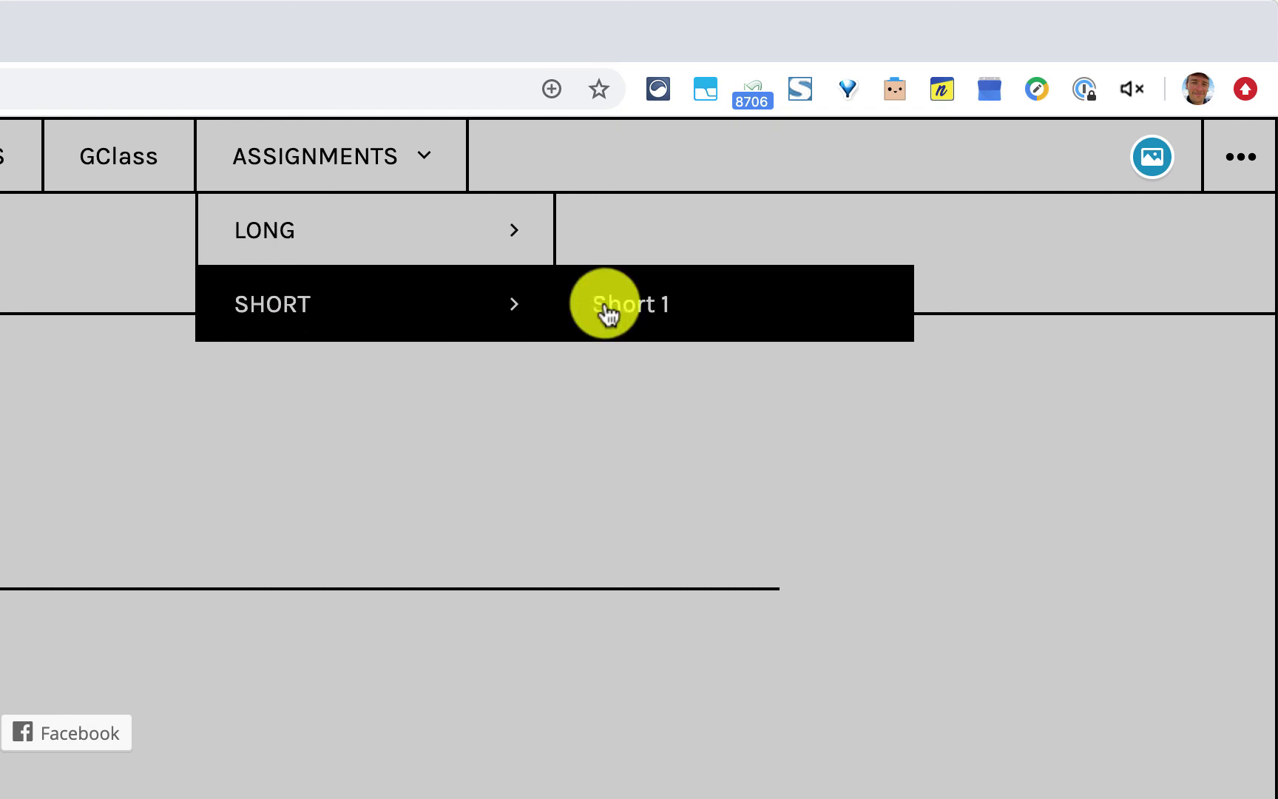
left_click(662, 307)
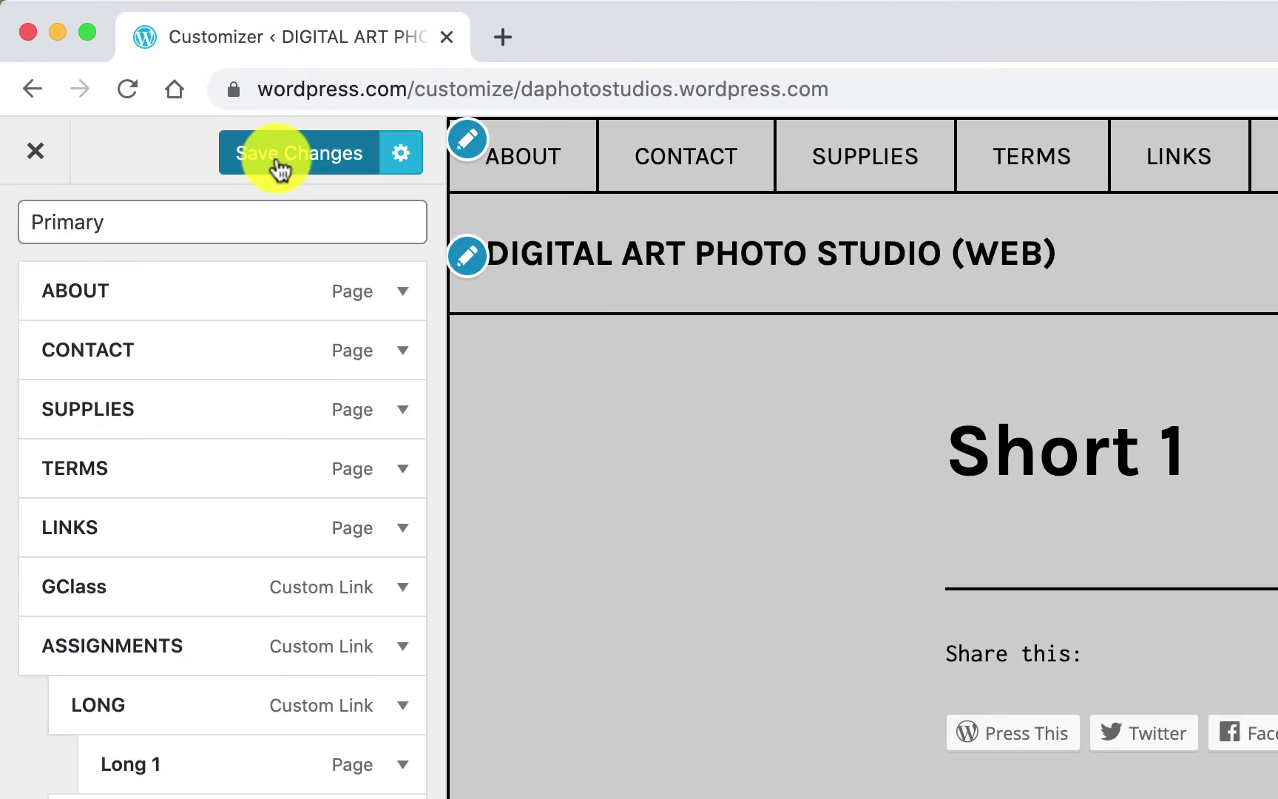
- Save the Primary menu changes and check the ASSIGNMENTS dropdown in the site preview
left_click(276, 161)
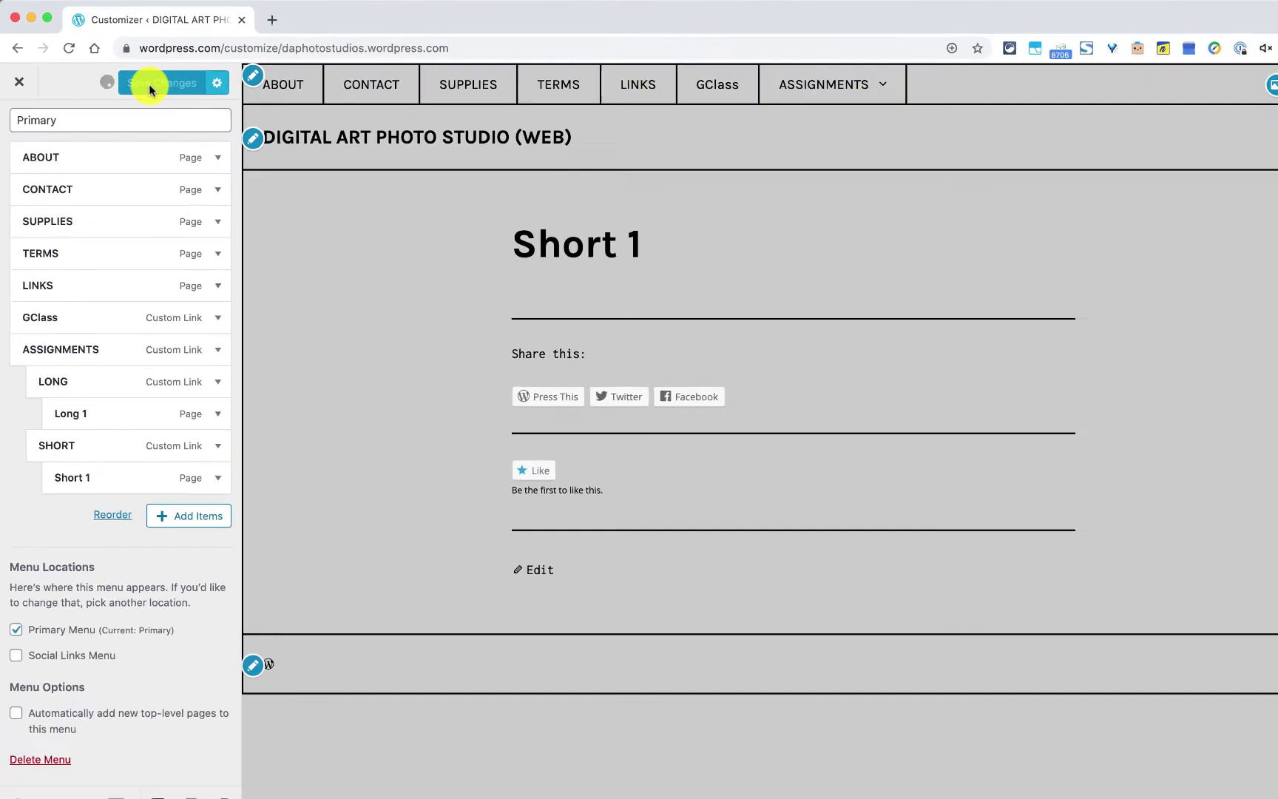
mouse_move(765, 85)
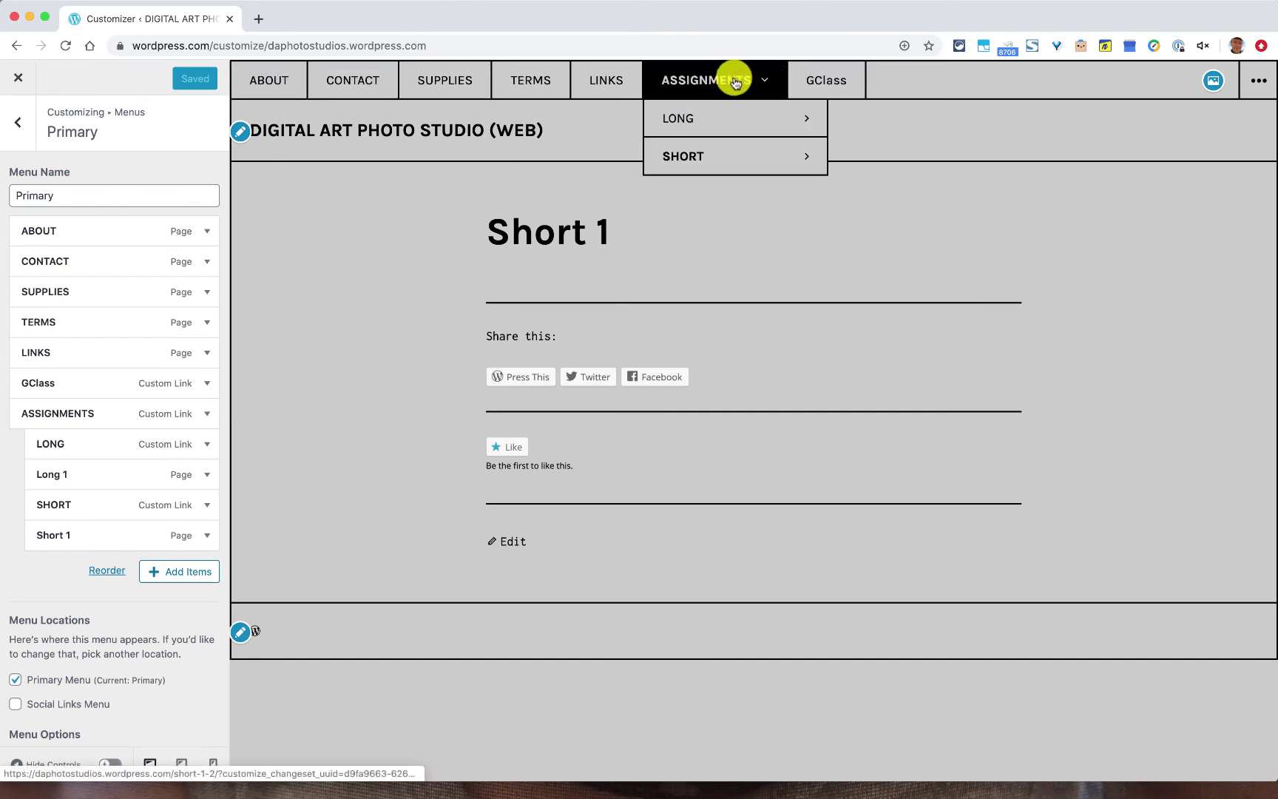